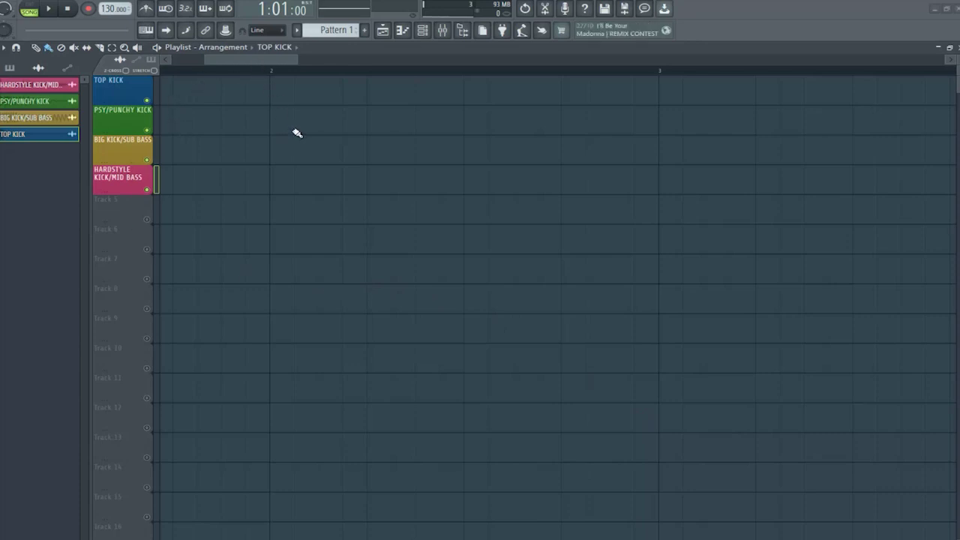
Scroll the Playlist so track 1 at bar 2 is in view for the TOP KICK sample.
drag(263, 58, 268, 63)
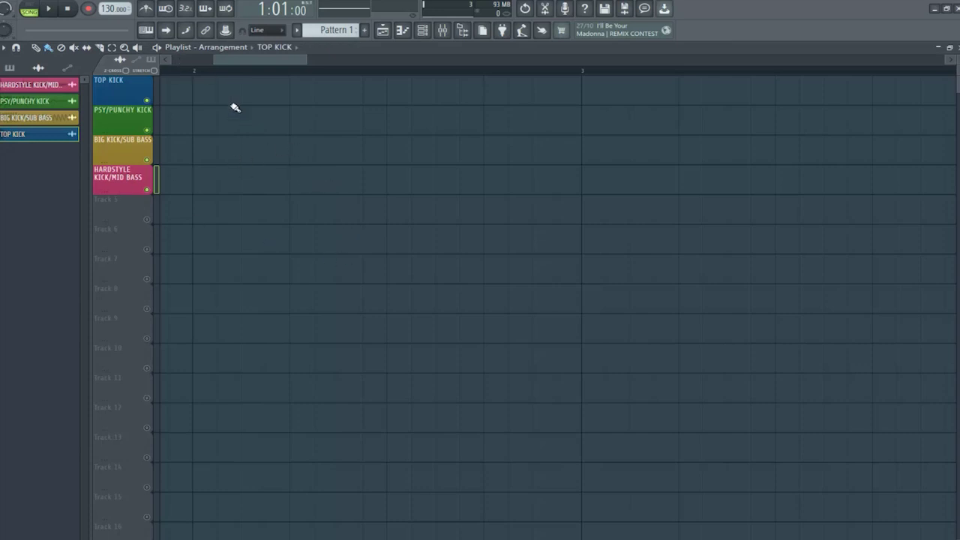
drag(247, 62, 238, 70)
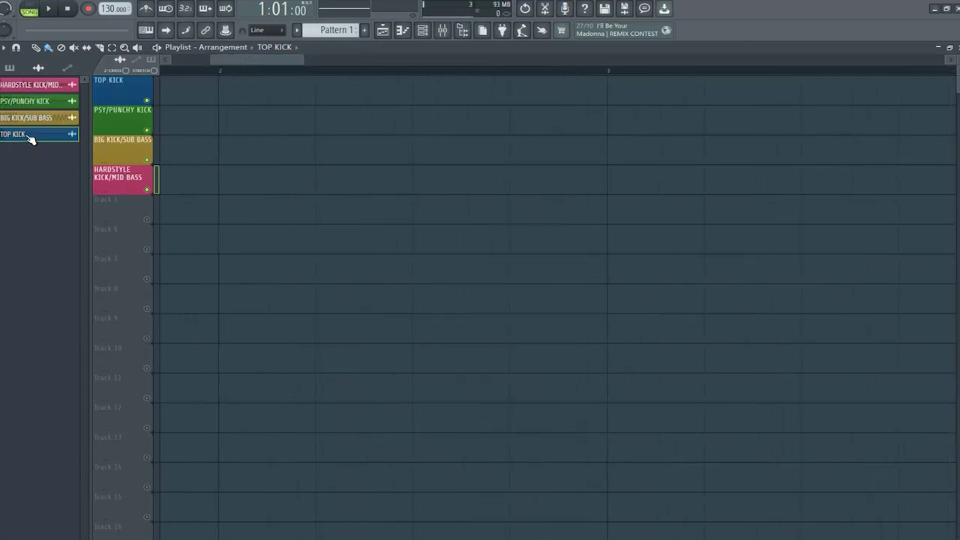
Place TOP KICK clips on all four beats of bar 2 and play them back from bar 2.
drag(30, 139, 233, 98)
click(322, 94)
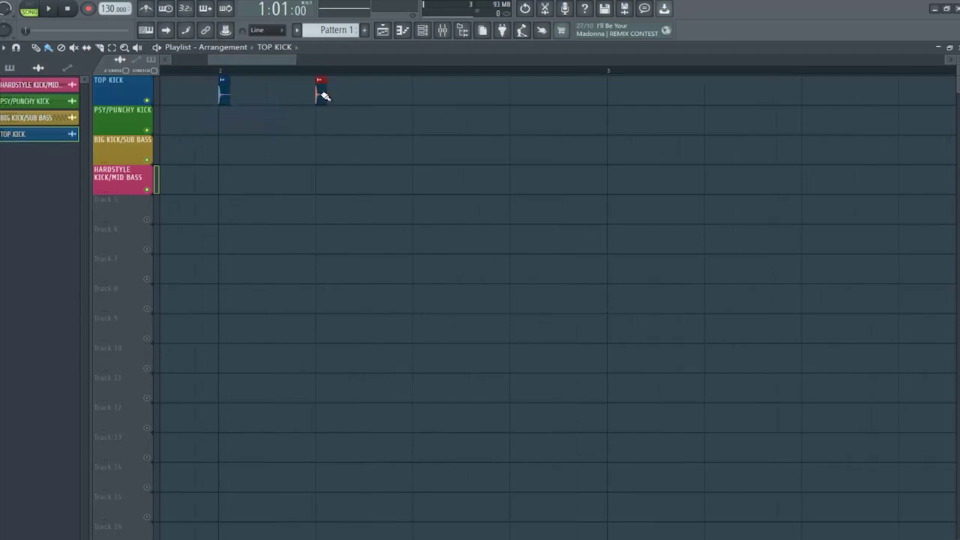
click(417, 97)
click(514, 94)
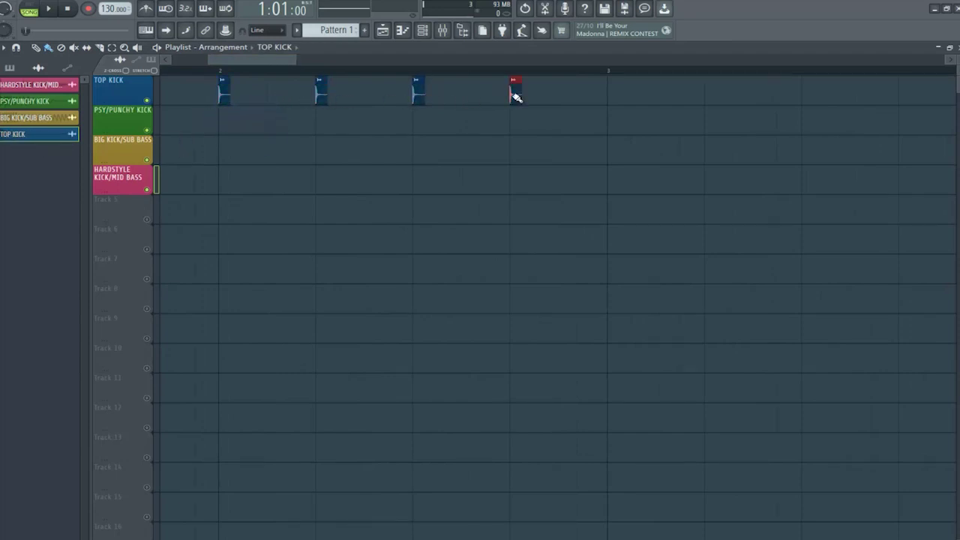
click(216, 71)
key(space)
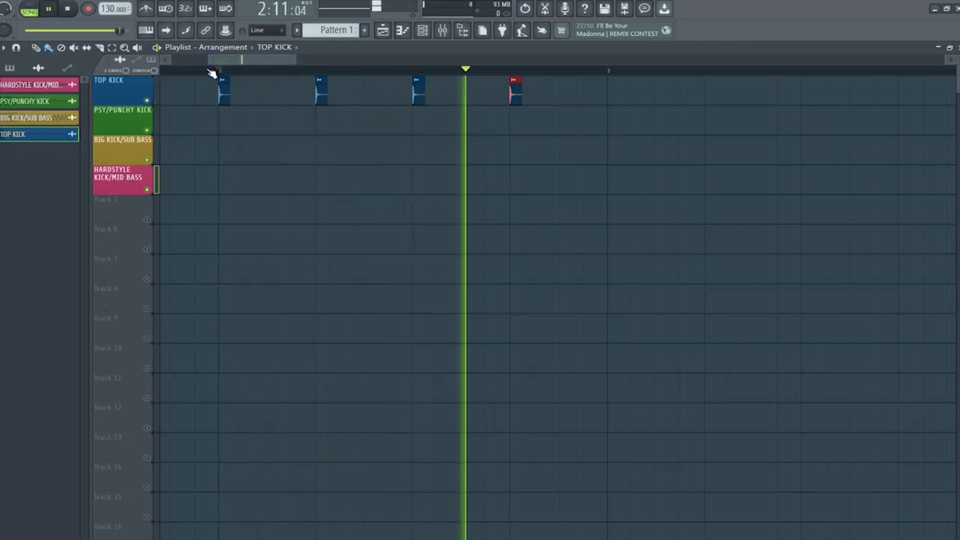
key(space)
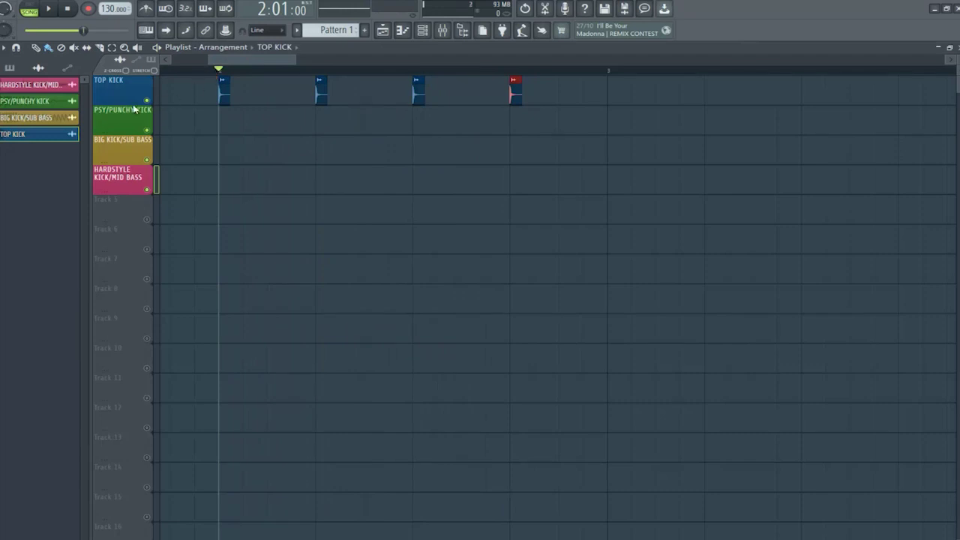
Add four PSY/PUNCHY KICK clips on track 2's beats, audition it soloed, then unsolo it.
drag(44, 103, 223, 114)
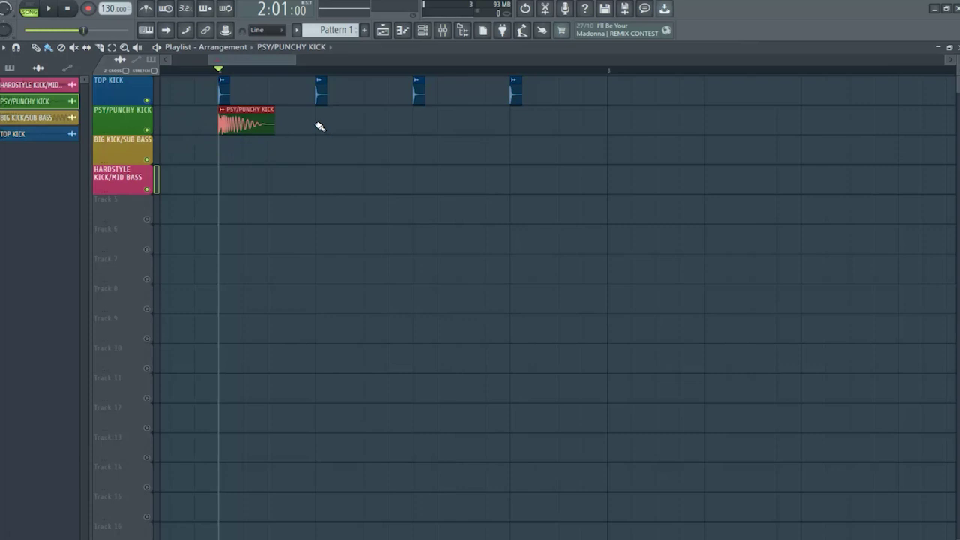
click(317, 124)
click(414, 124)
click(515, 124)
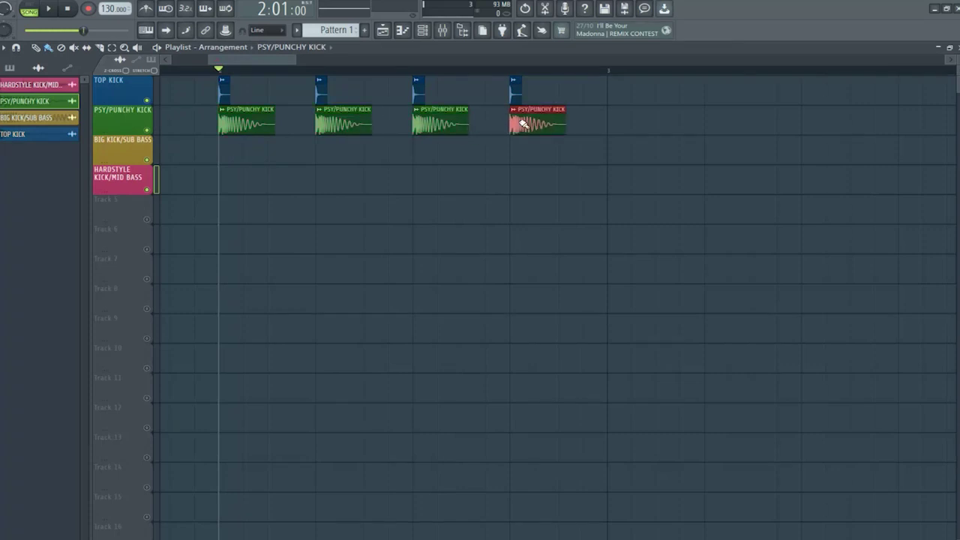
right_click(147, 130)
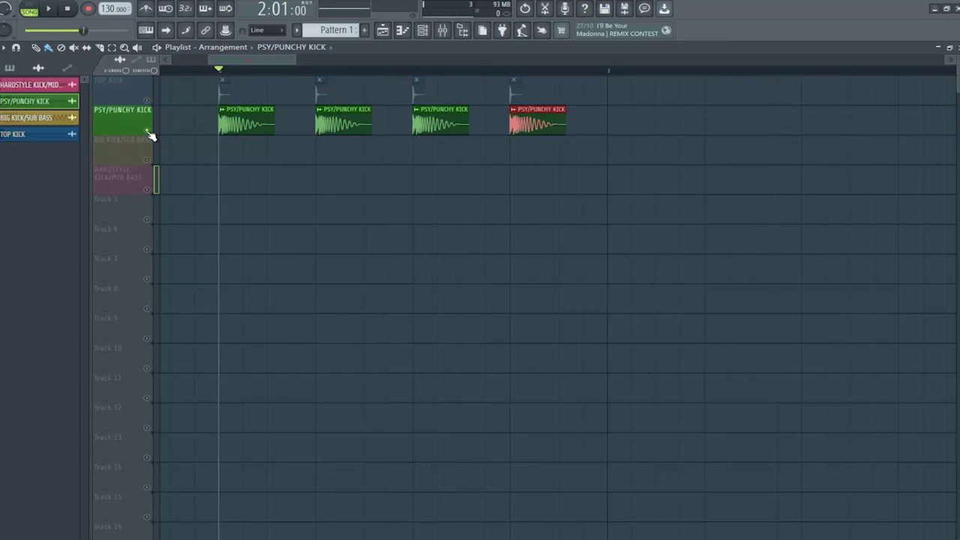
key(space)
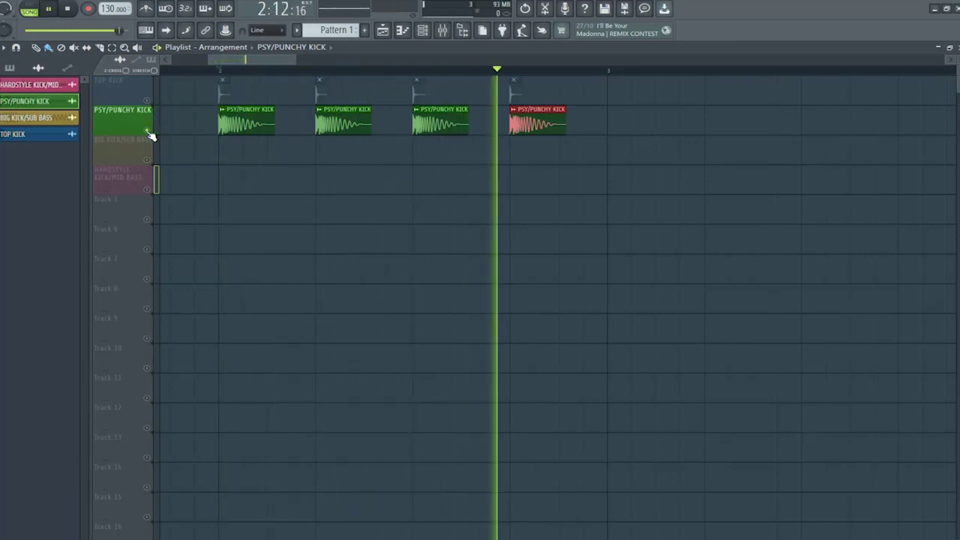
key(space)
right_click(147, 131)
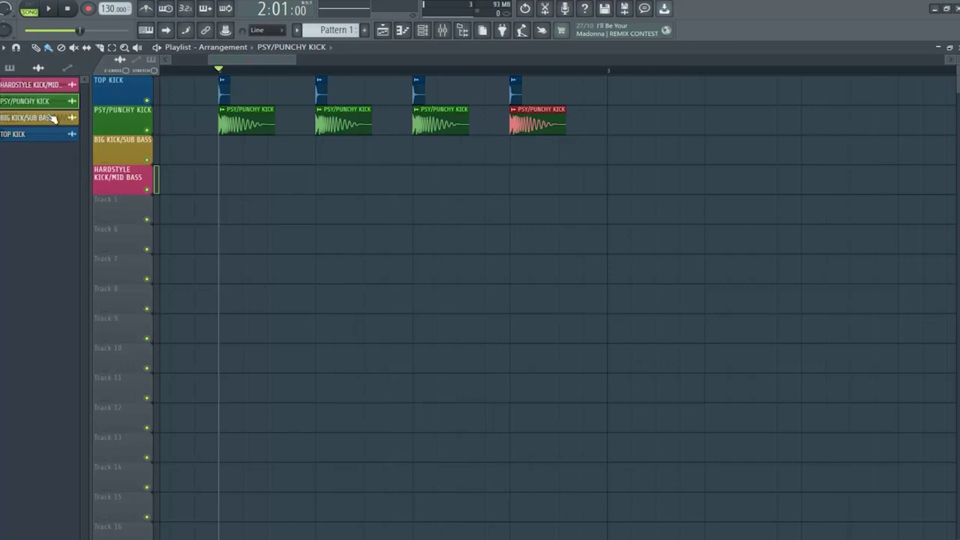
Place one-beat BIG KICK/SUB BASS clips on all four beats of track 3, then solo and play it.
drag(53, 118, 218, 153)
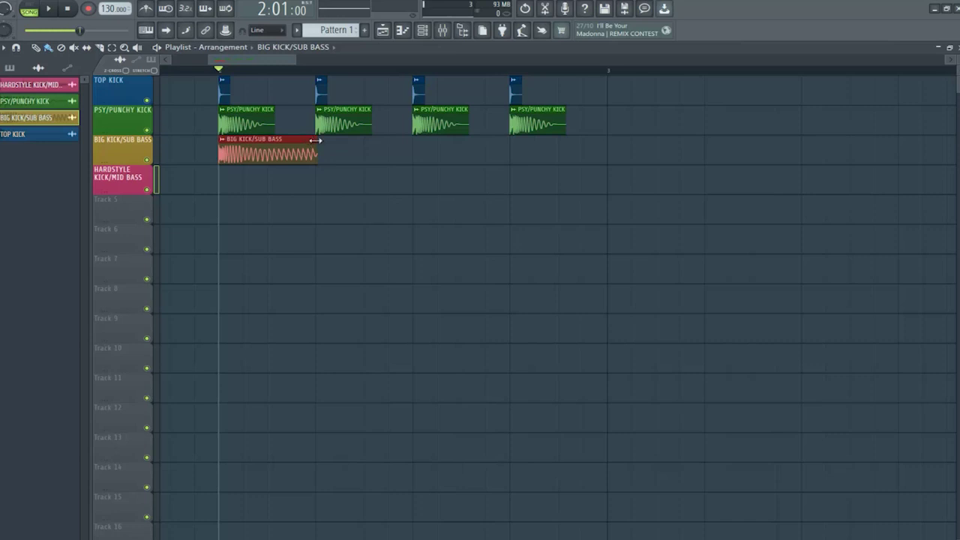
drag(315, 140, 310, 140)
click(321, 156)
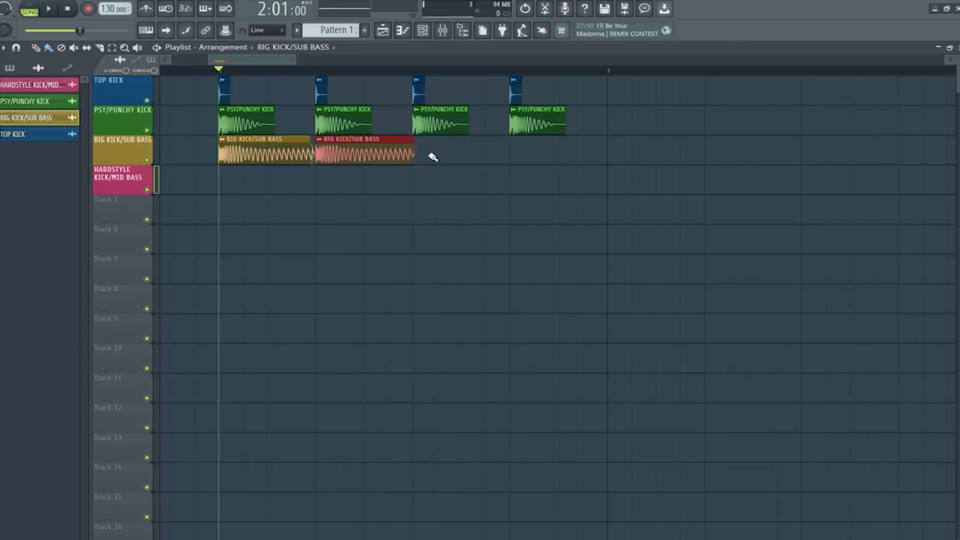
right_click(397, 154)
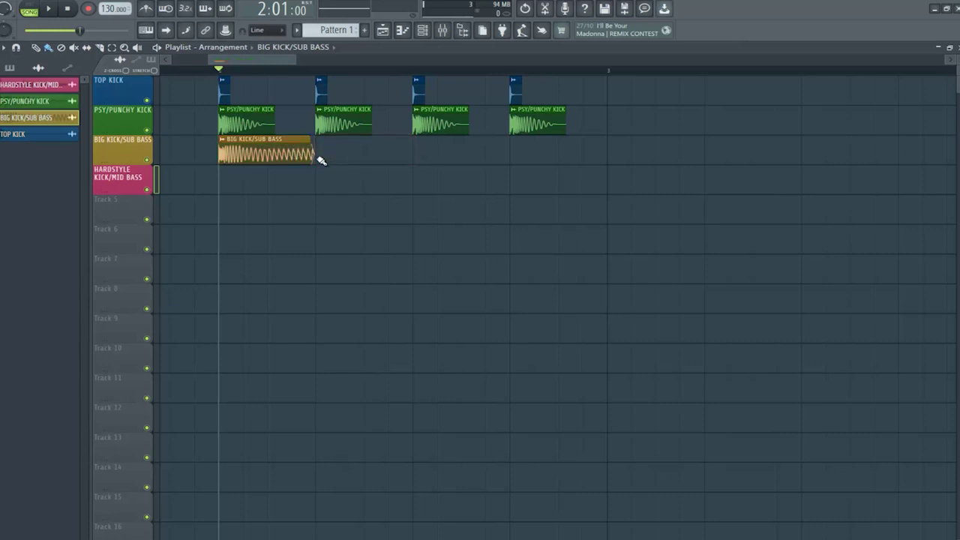
click(319, 156)
click(422, 156)
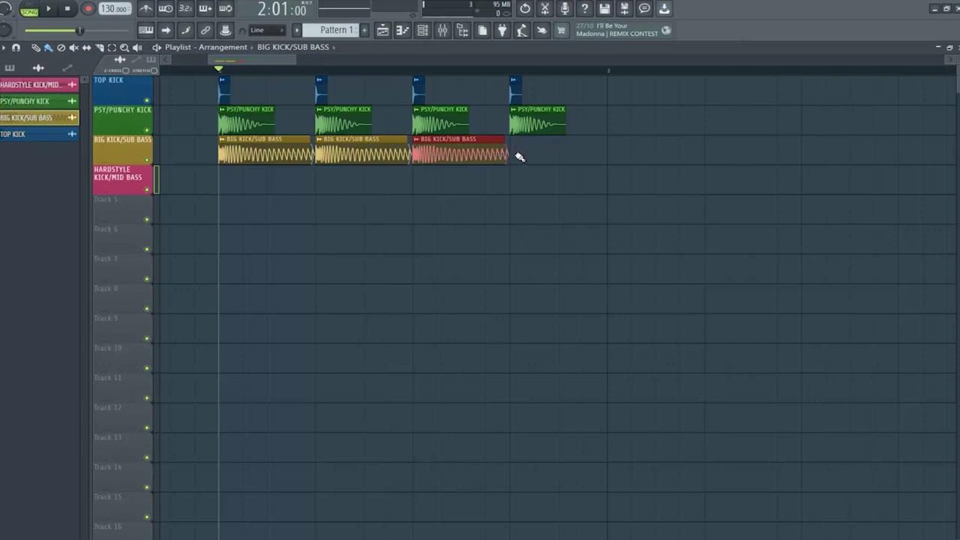
click(517, 156)
ctrl+click(148, 160)
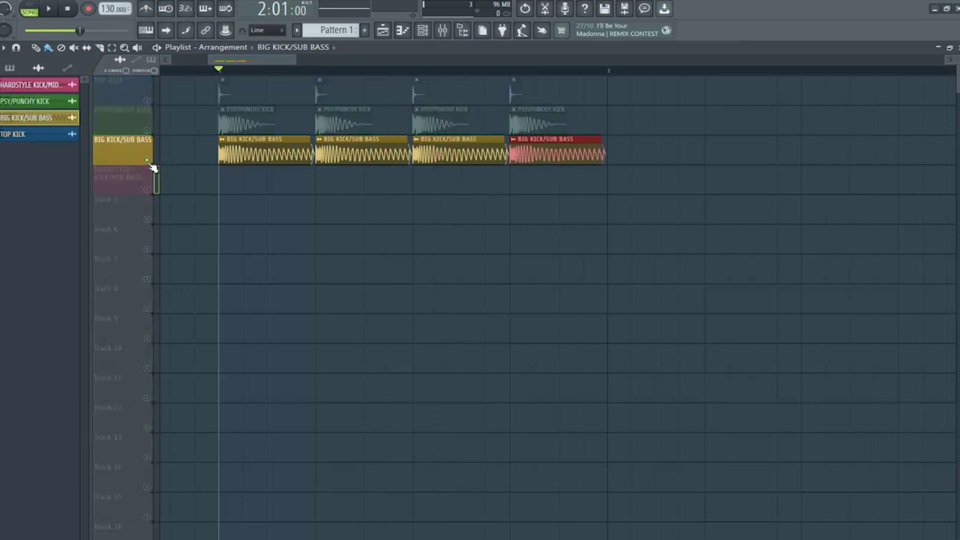
key(space)
key(space)
Solo track 4 and paint four one-beat HARDSTYLE KICK/MID BASS clips across bar 2.
ctrl+click(147, 160)
click(30, 86)
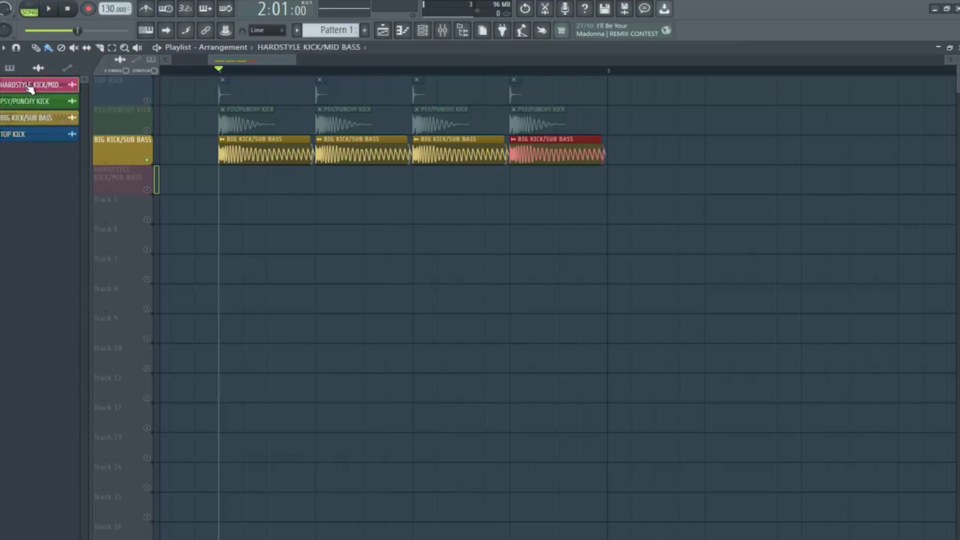
click(230, 183)
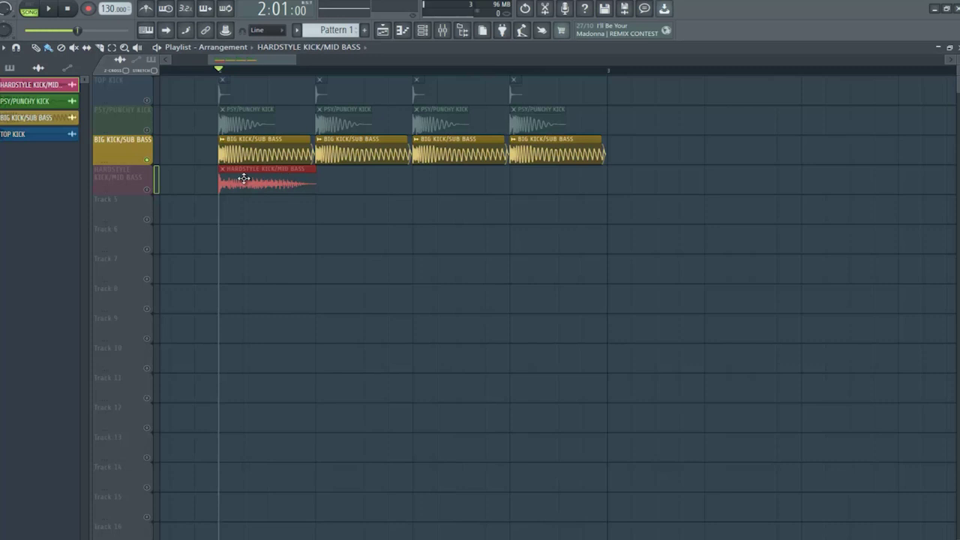
ctrl+click(148, 190)
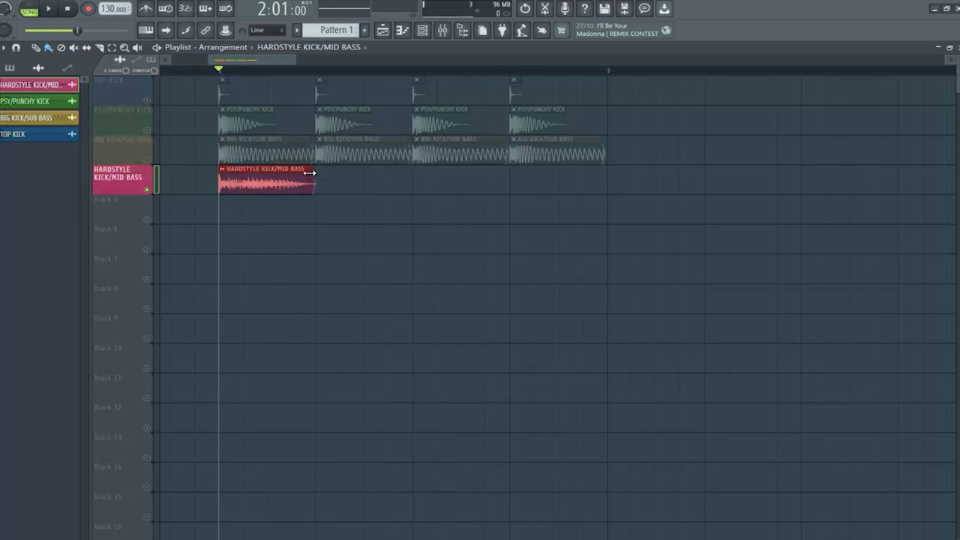
drag(309, 172, 307, 172)
click(317, 187)
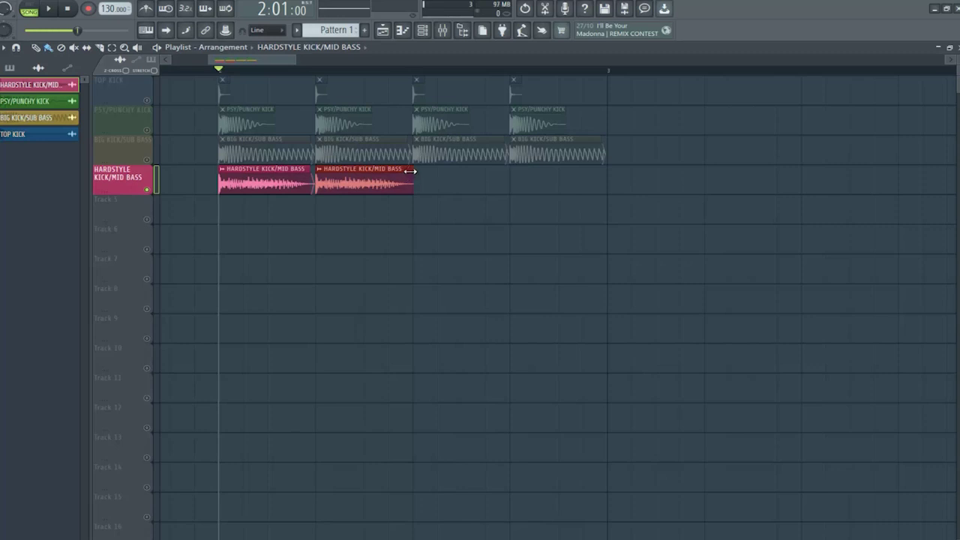
drag(411, 171, 403, 169)
click(423, 180)
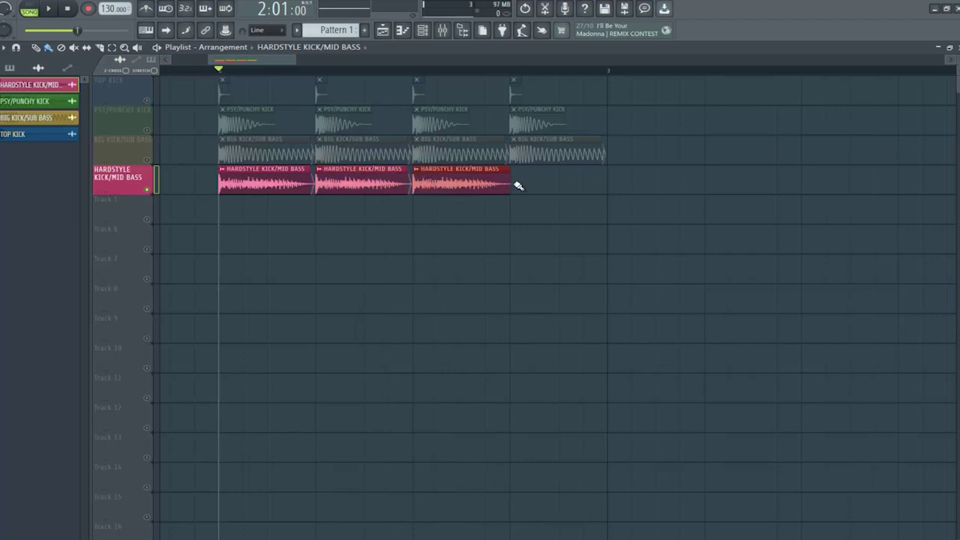
right_click(428, 184)
click(418, 184)
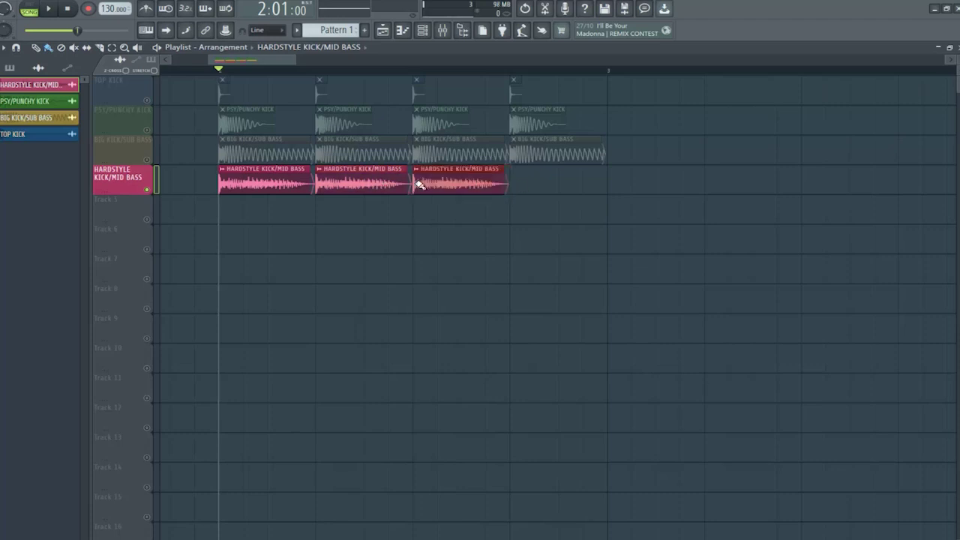
click(521, 186)
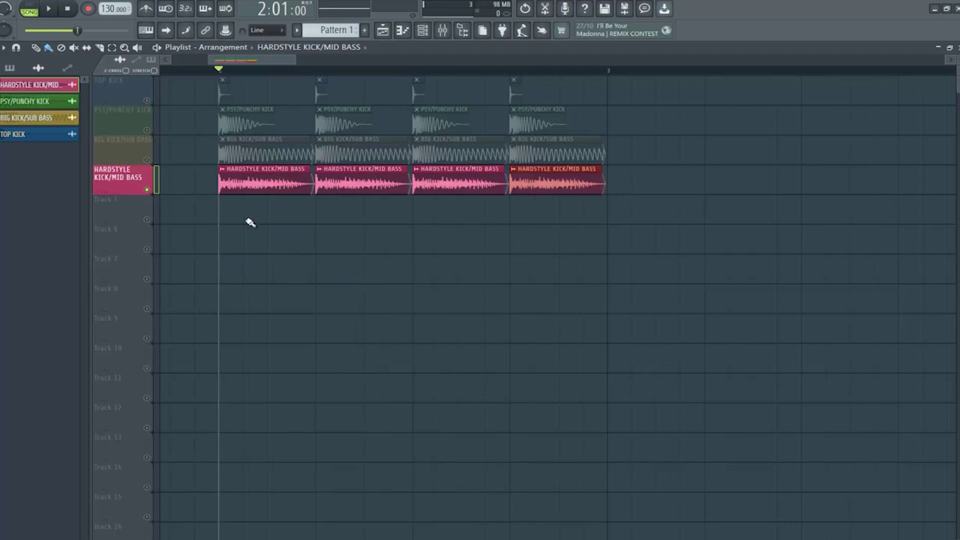
Inspect the HARDSTYLE and TOP KICK clip settings, play the layered kicks, and unsolo track 4.
double_click(250, 187)
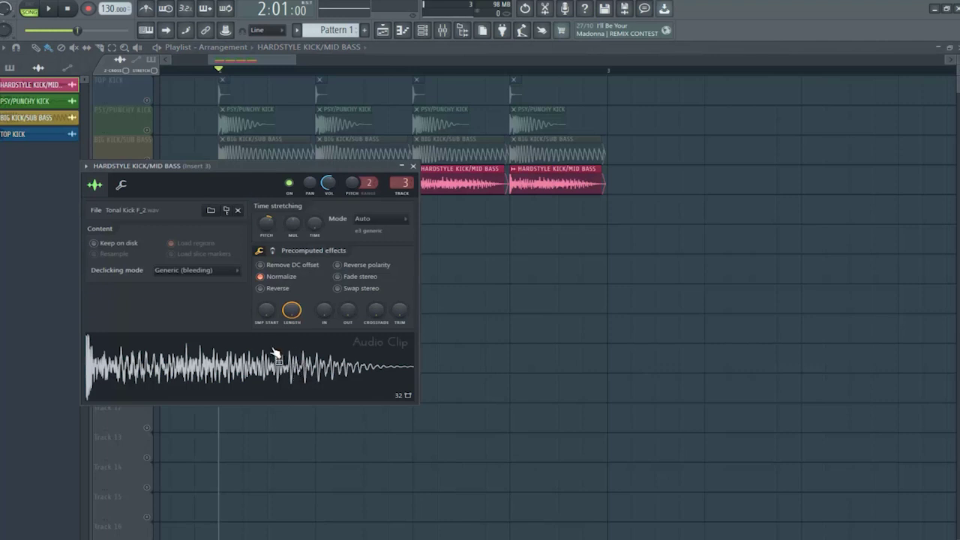
click(241, 371)
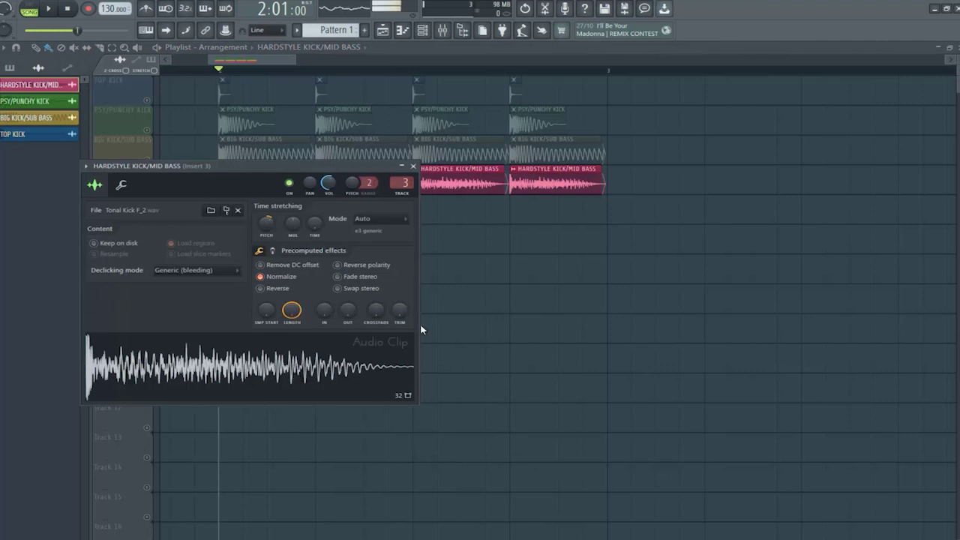
click(413, 165)
key(space)
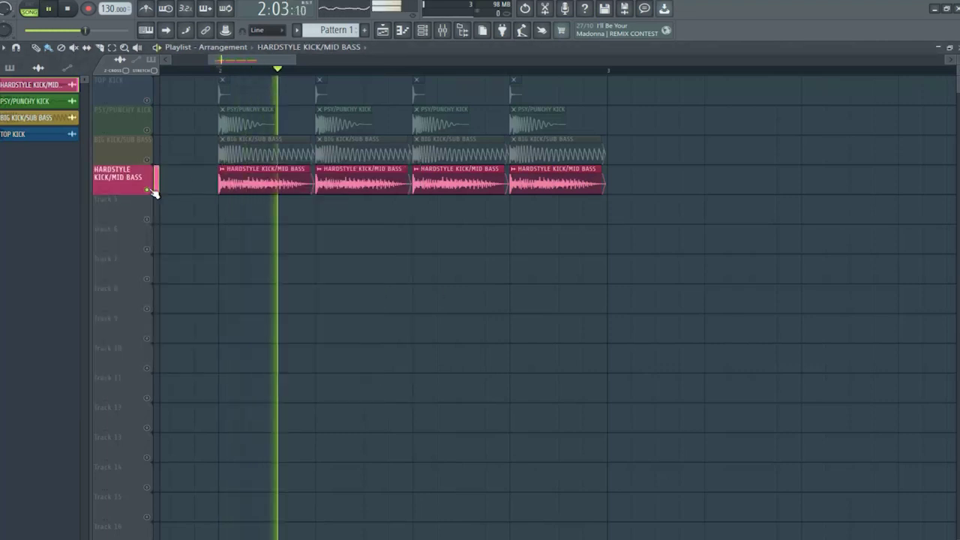
key(space)
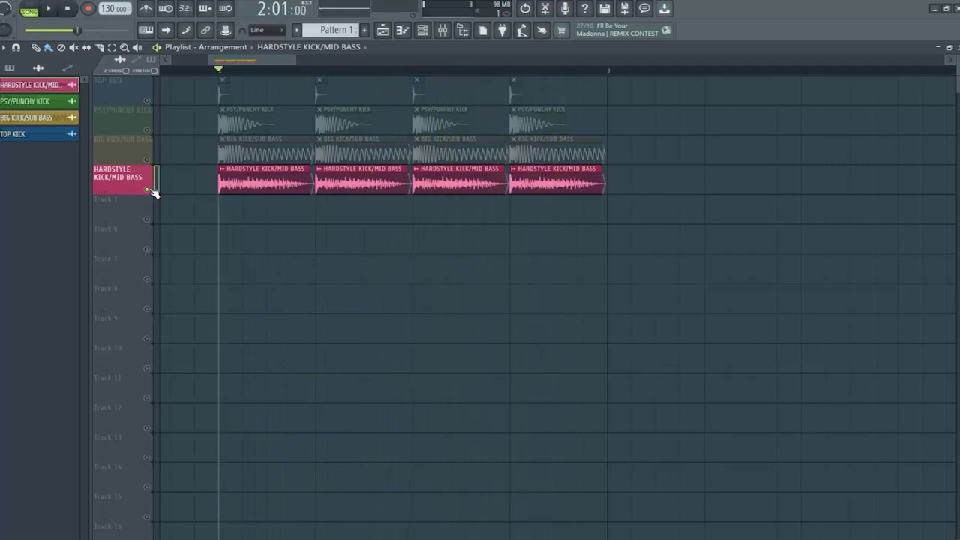
right_click(146, 189)
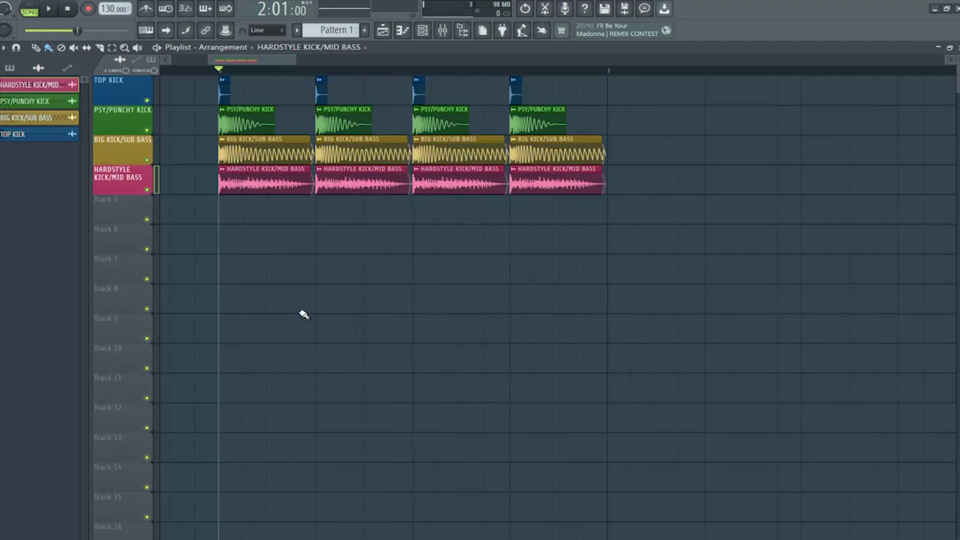
double_click(224, 90)
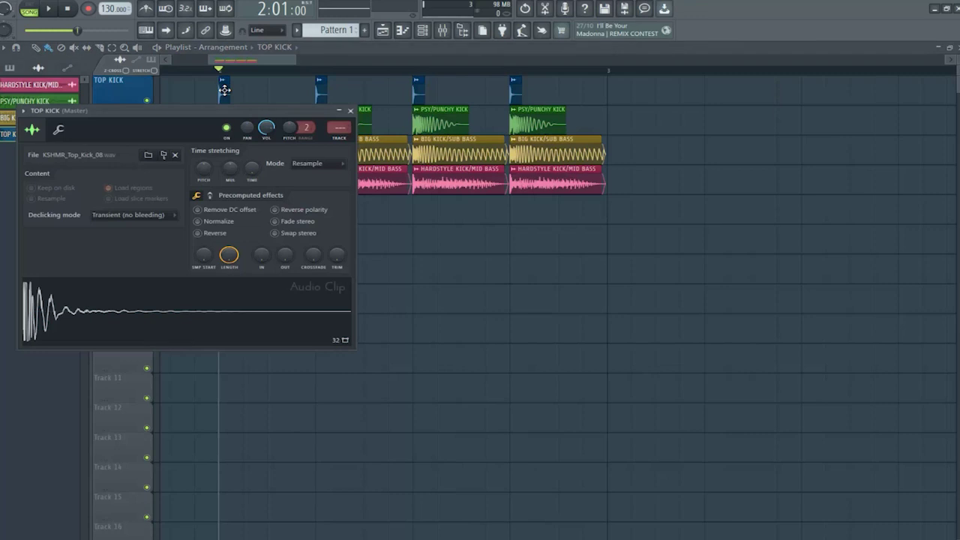
click(350, 111)
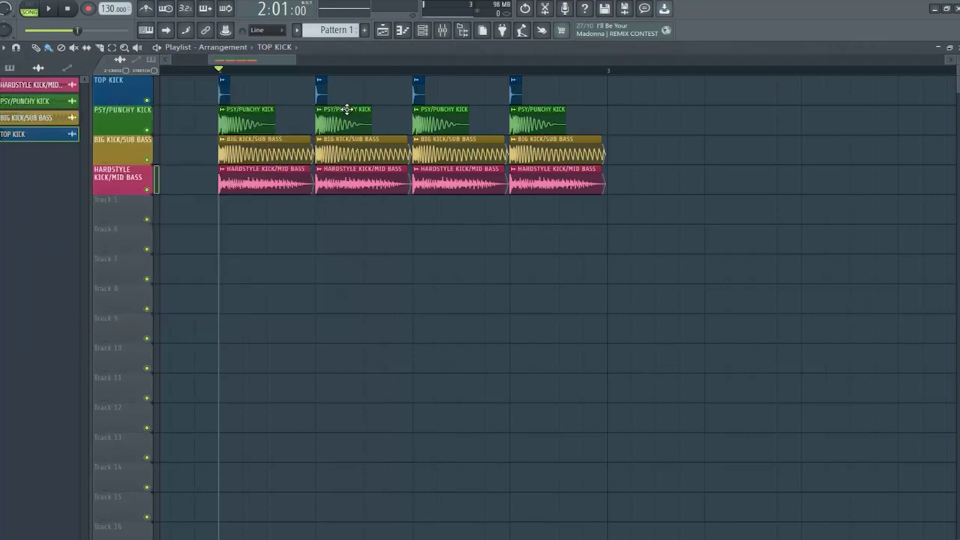
Link the PSY/PUNCHY KICK channel to mixer insert 1 and load Fruity Parametric EQ 2 on it.
click(246, 122)
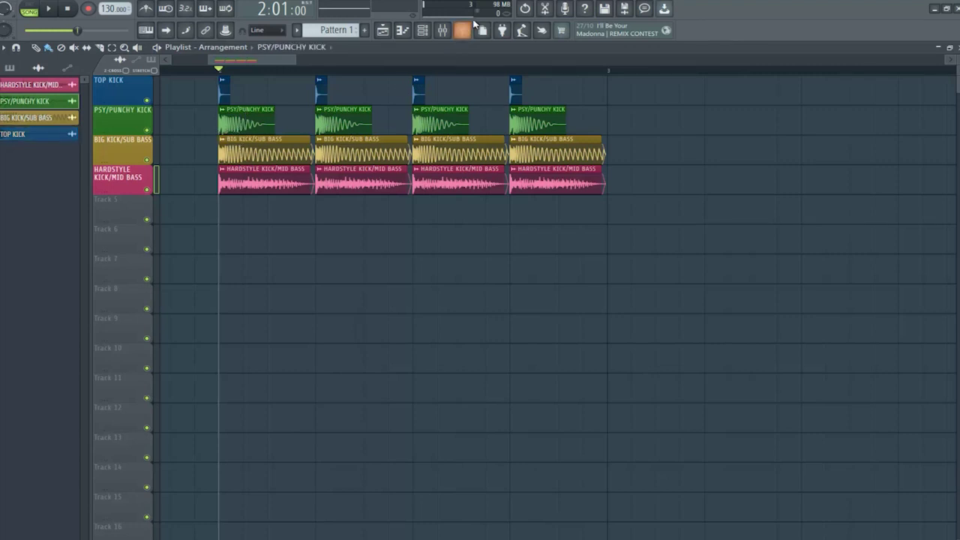
click(443, 30)
click(75, 168)
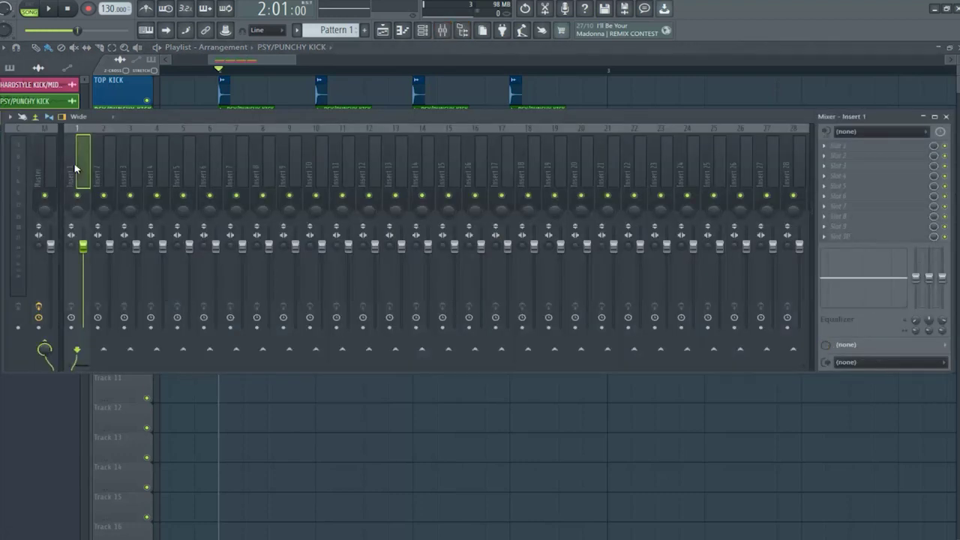
key(ctrl+l)
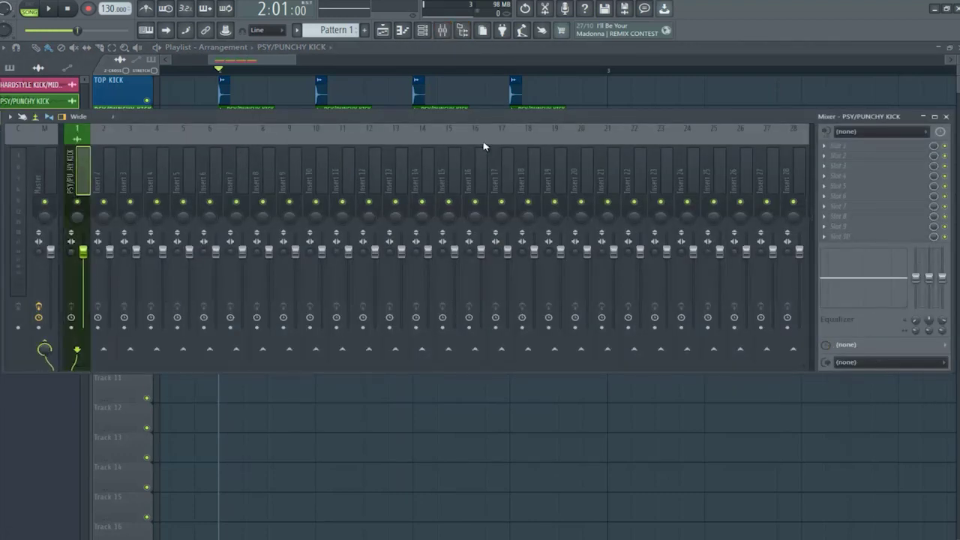
click(827, 147)
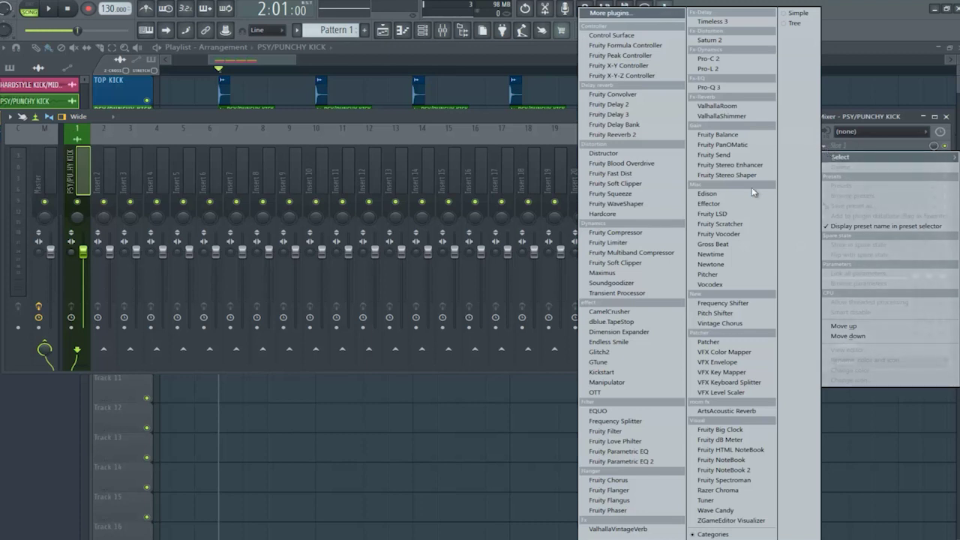
click(657, 460)
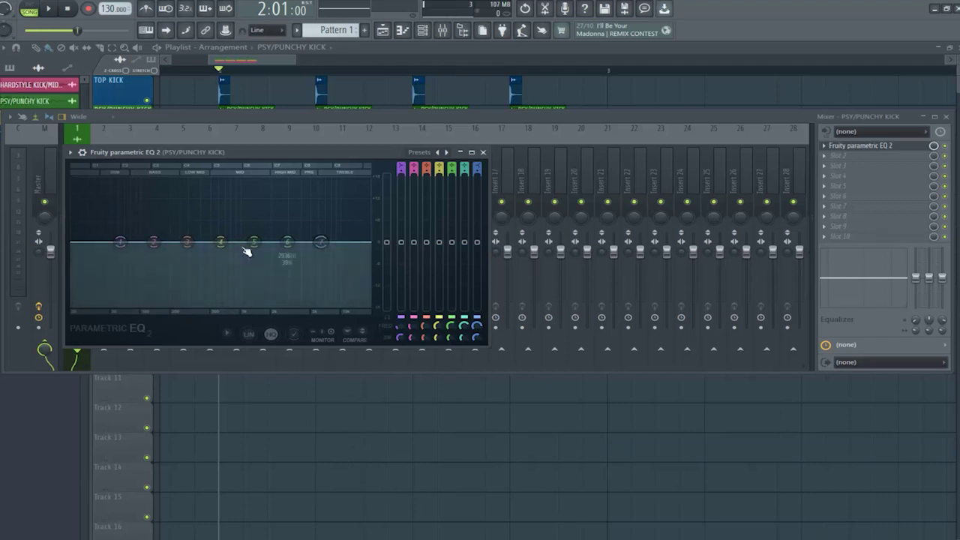
Solo the punchy kick and cut an EQ dip around 650 Hz while auditioning it.
scroll(135, 89, down, 1)
click(150, 98)
key(space)
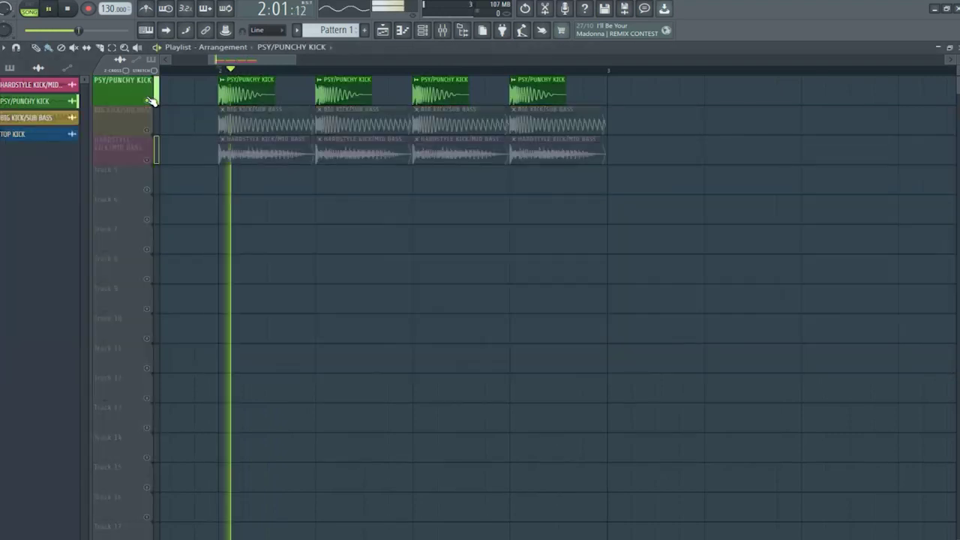
click(442, 30)
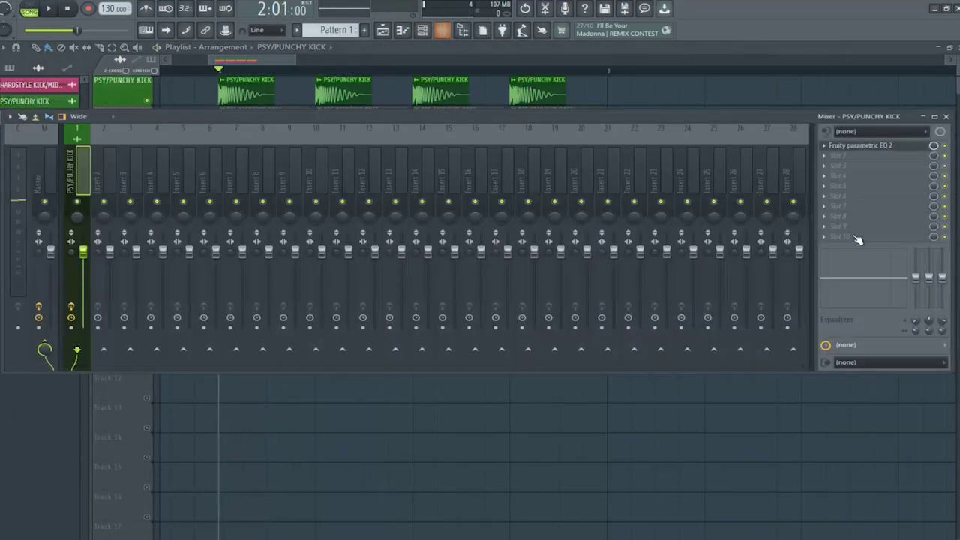
click(880, 145)
key(space)
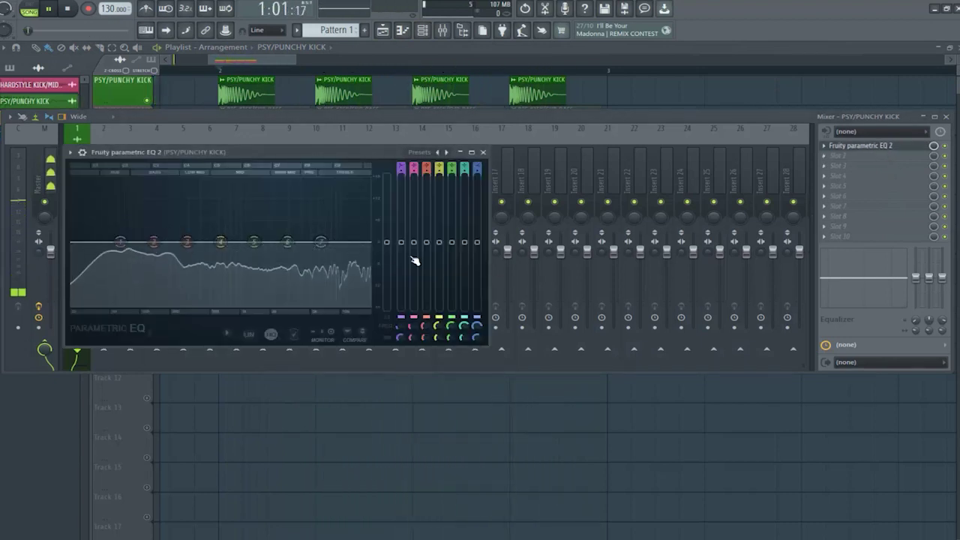
drag(315, 246, 363, 278)
key(space)
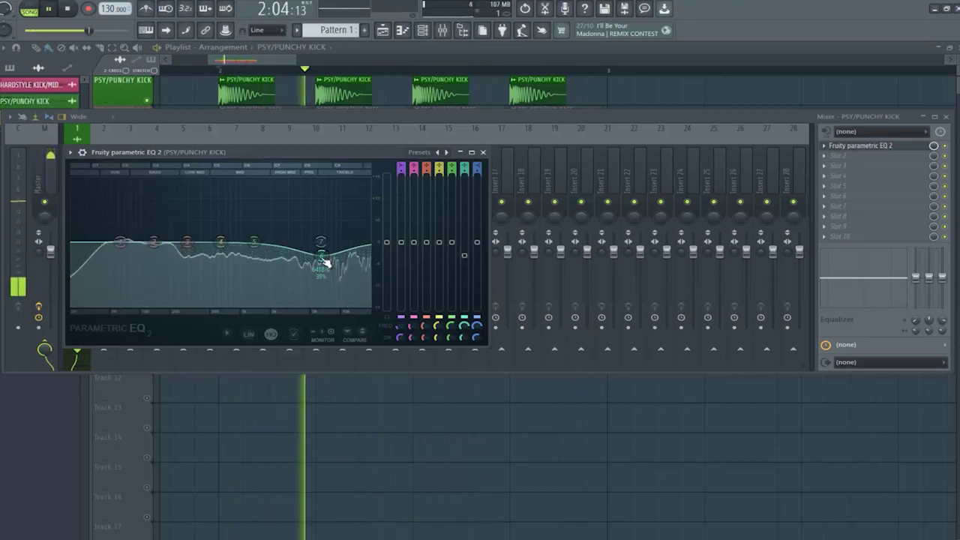
key(space)
click(482, 152)
Load Fruity Blood Overdrive into slot 2, raise its pre-amp, and audition the driven kick.
click(836, 155)
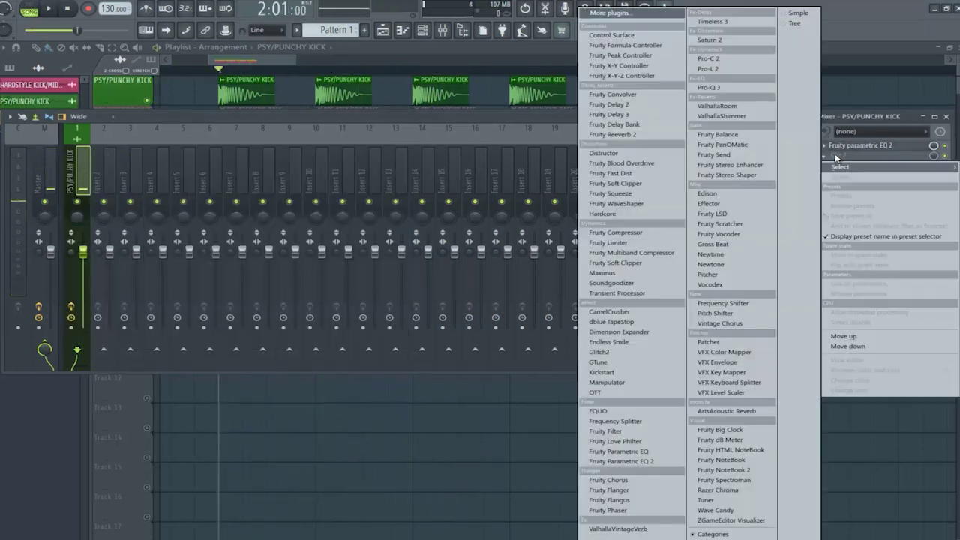
click(641, 164)
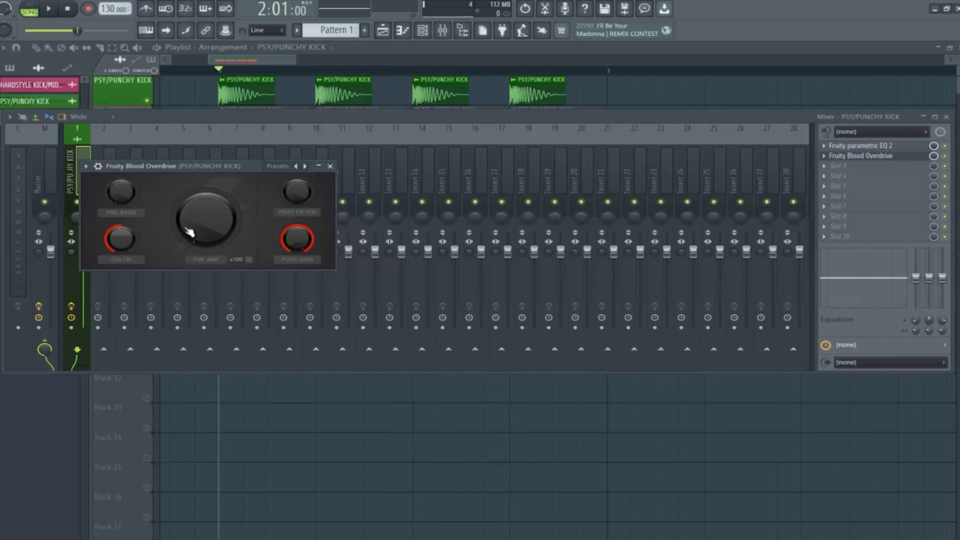
drag(200, 239, 184, 212)
key(space)
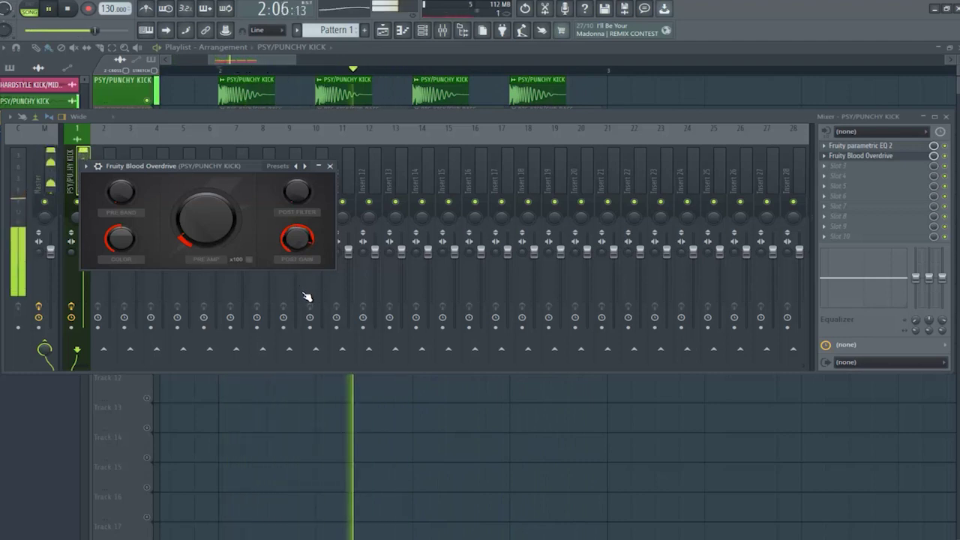
key(space)
key(space)
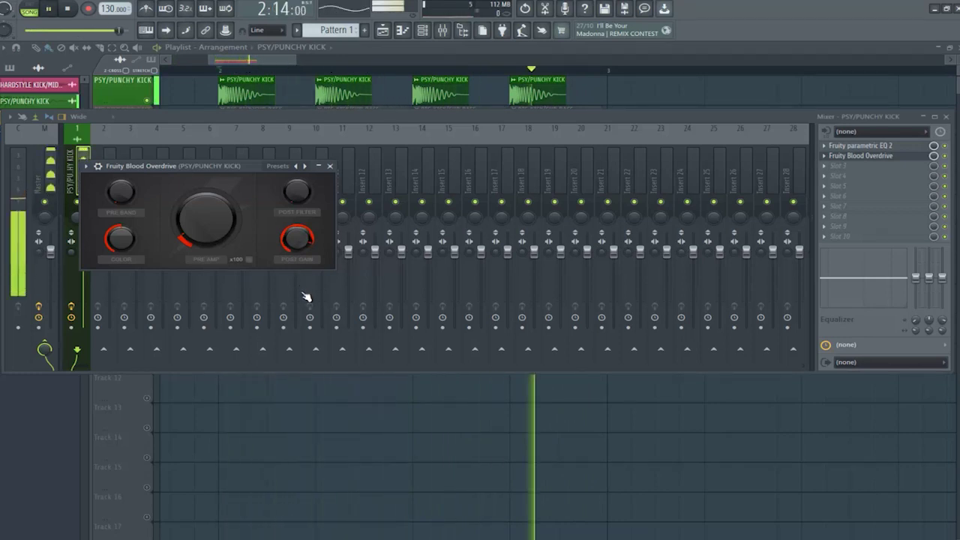
key(space)
click(329, 166)
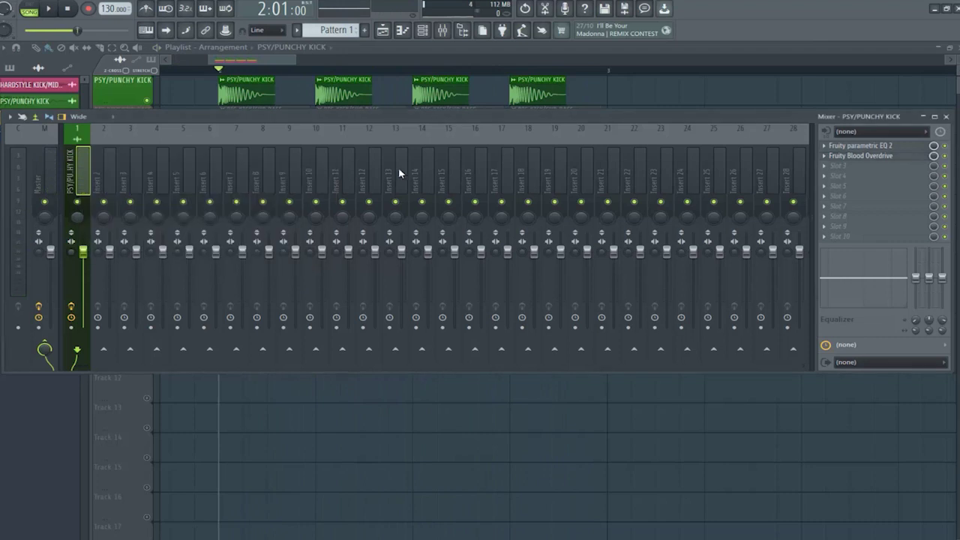
Solo BIG KICK/SUB BASS and link it to mixer insert 2 with Ctrl+L.
click(946, 117)
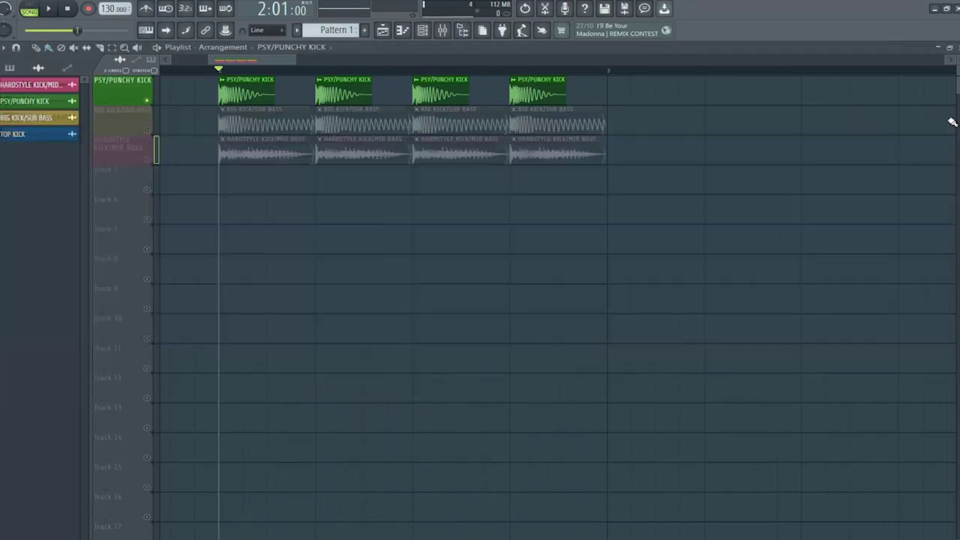
right_click(150, 134)
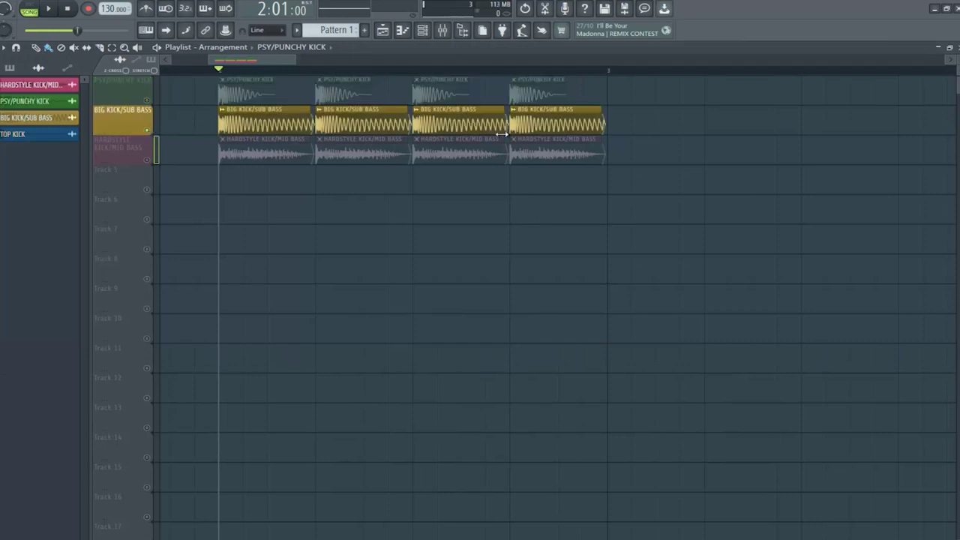
click(442, 30)
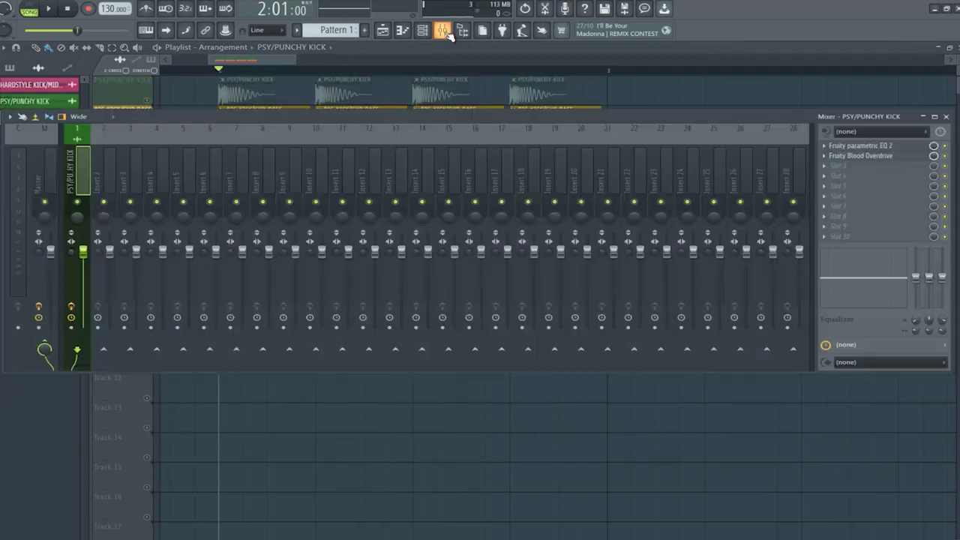
click(104, 169)
key(ctrl+l)
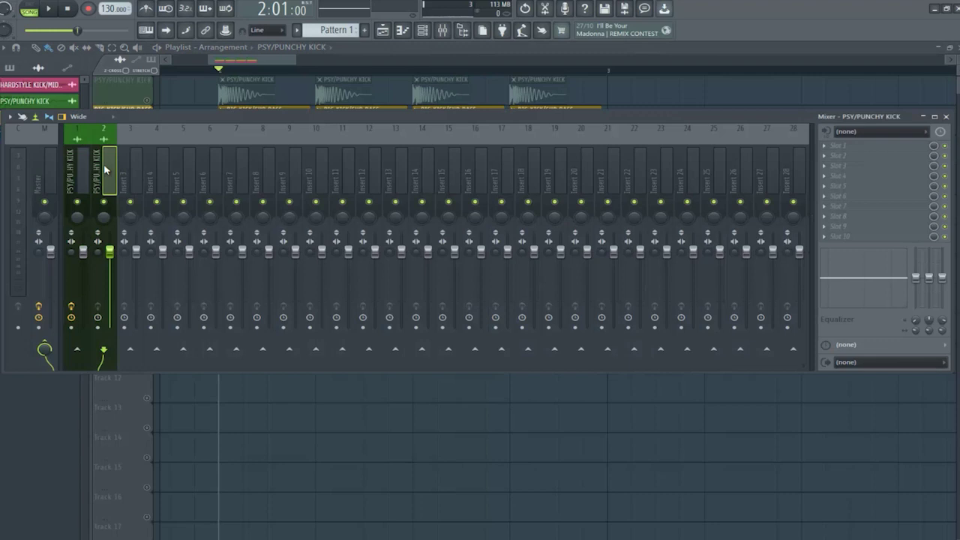
right_click(104, 169)
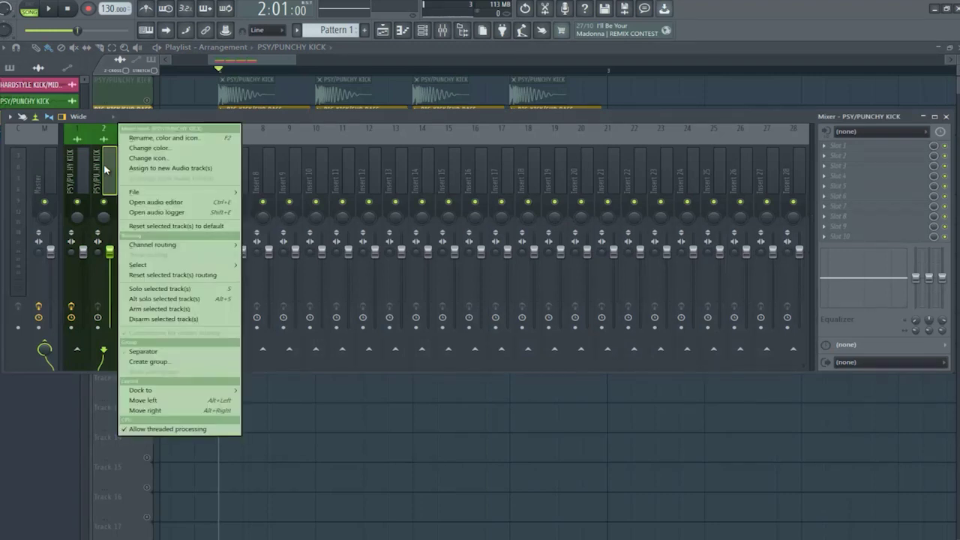
mouse_move(151, 195)
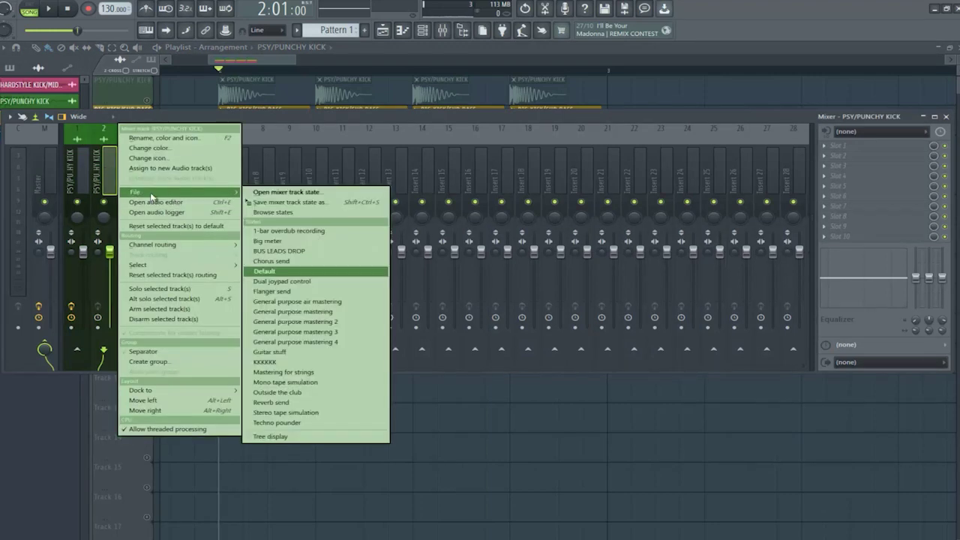
Check the PSY/PUNCHY KICK and BIG KICK/SUB BASS channel settings and insert 2's options, then lower the mixer.
double_click(248, 89)
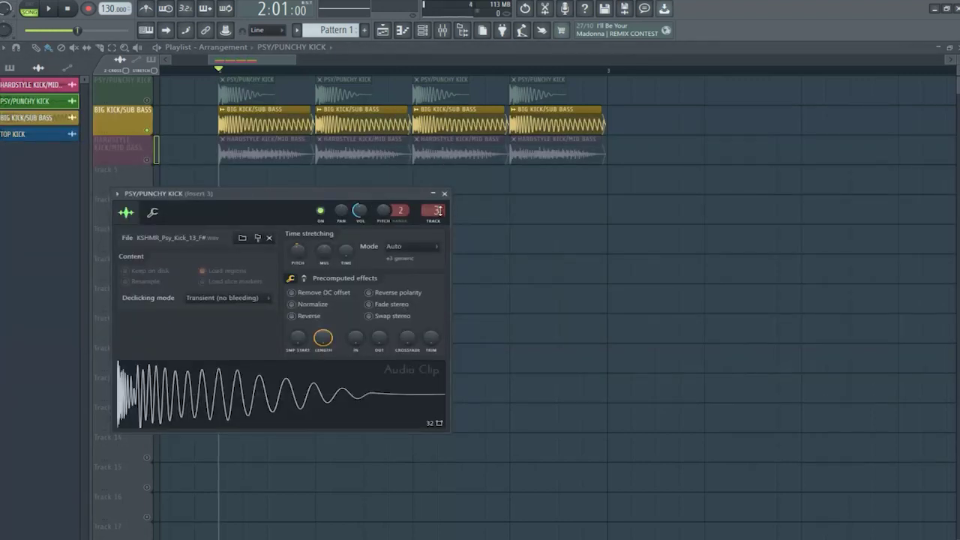
double_click(437, 123)
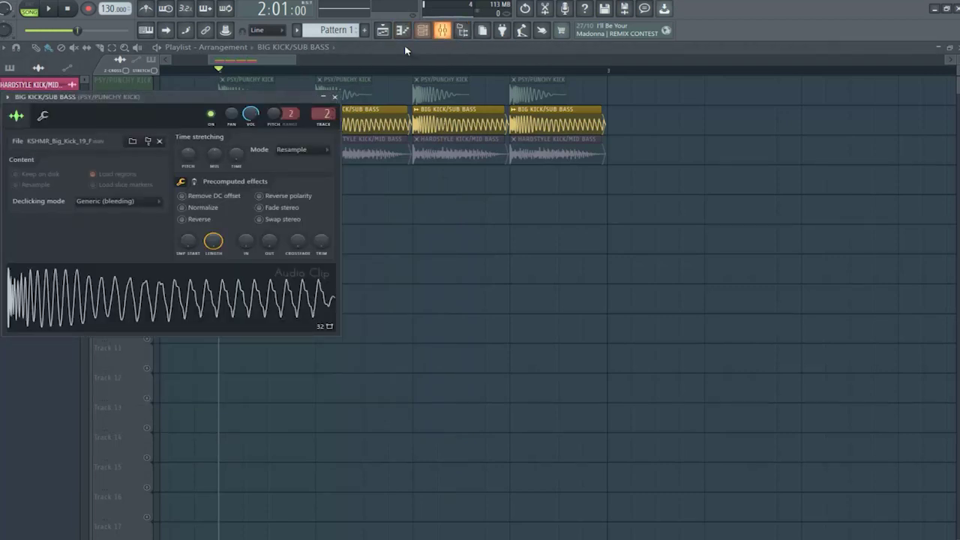
click(183, 315)
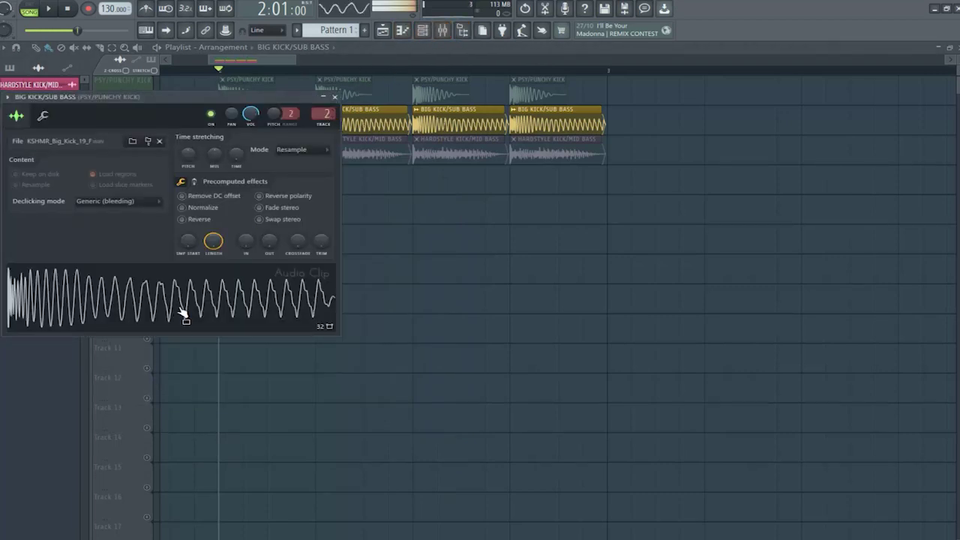
click(443, 33)
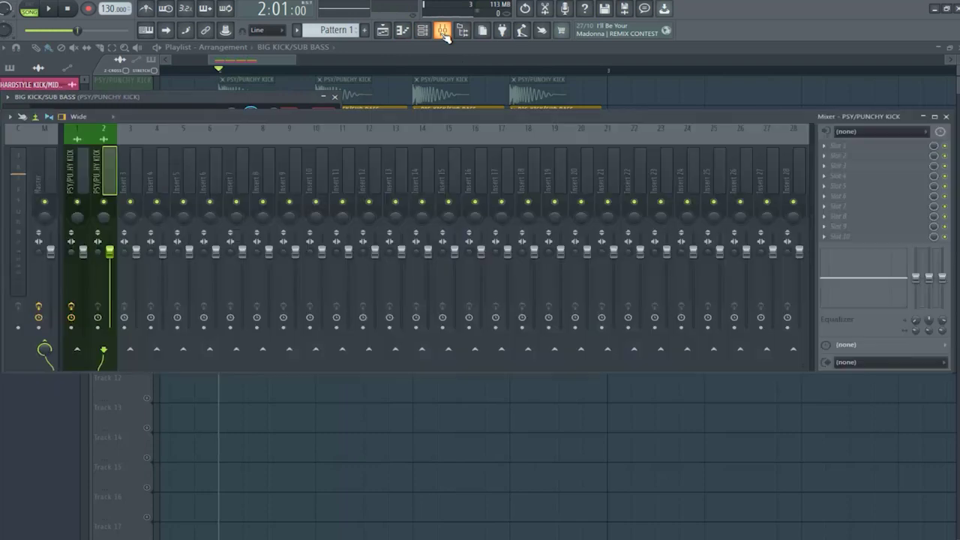
right_click(116, 169)
click(94, 167)
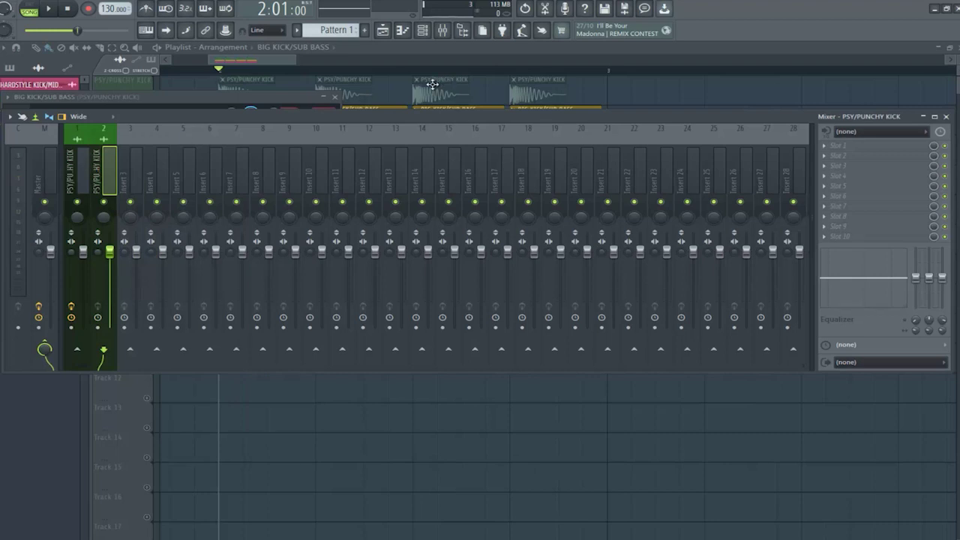
click(179, 98)
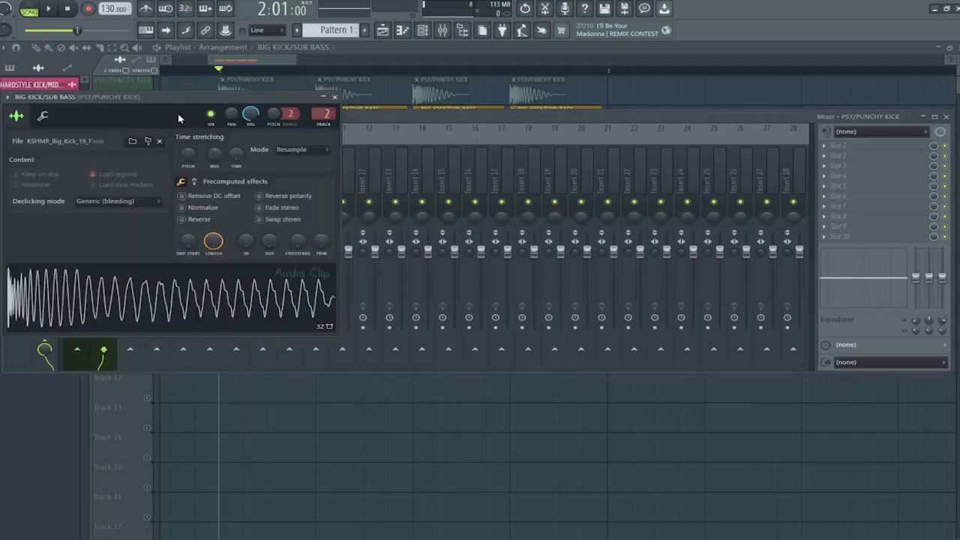
click(334, 97)
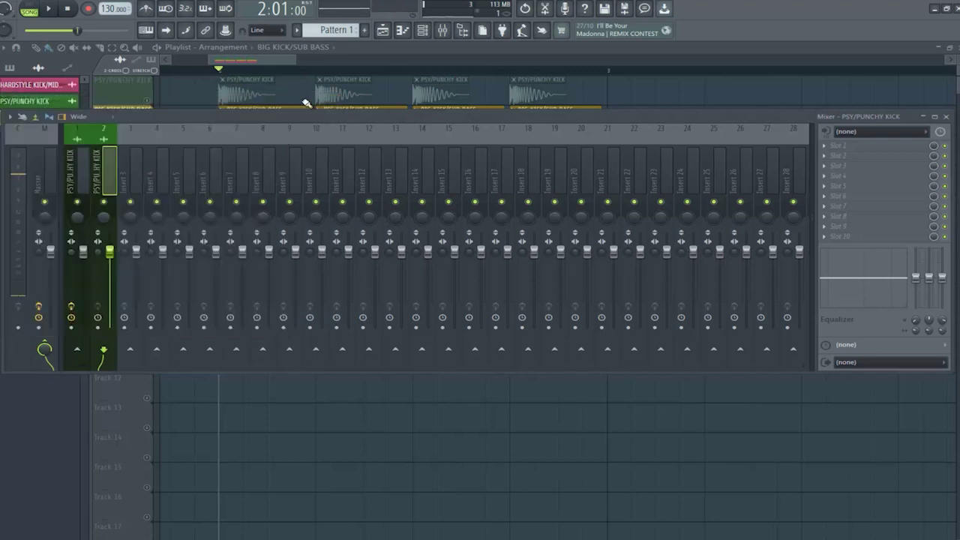
drag(122, 113, 278, 167)
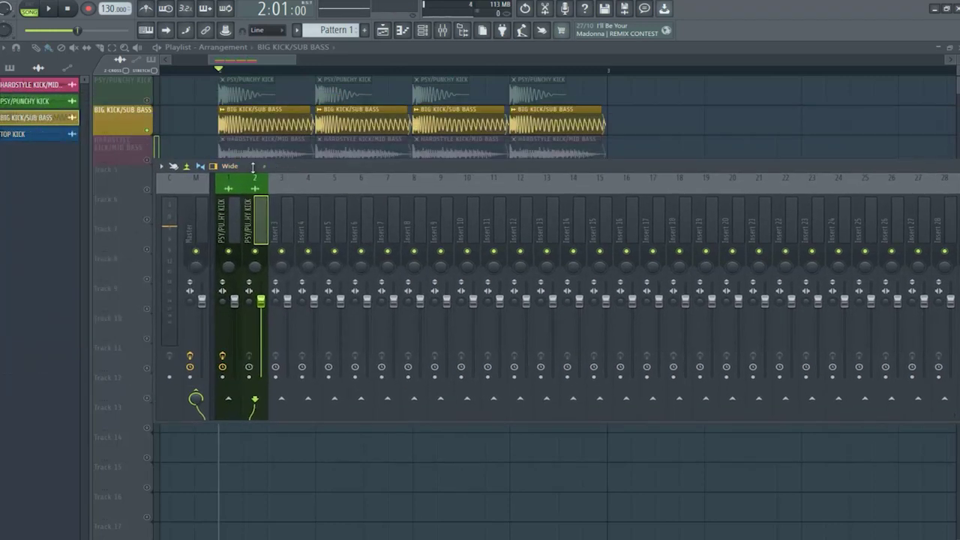
Recheck the BIG KICK/SUB BASS settings, then start and abandon renaming mixer insert 2.
key(F9)
double_click(253, 124)
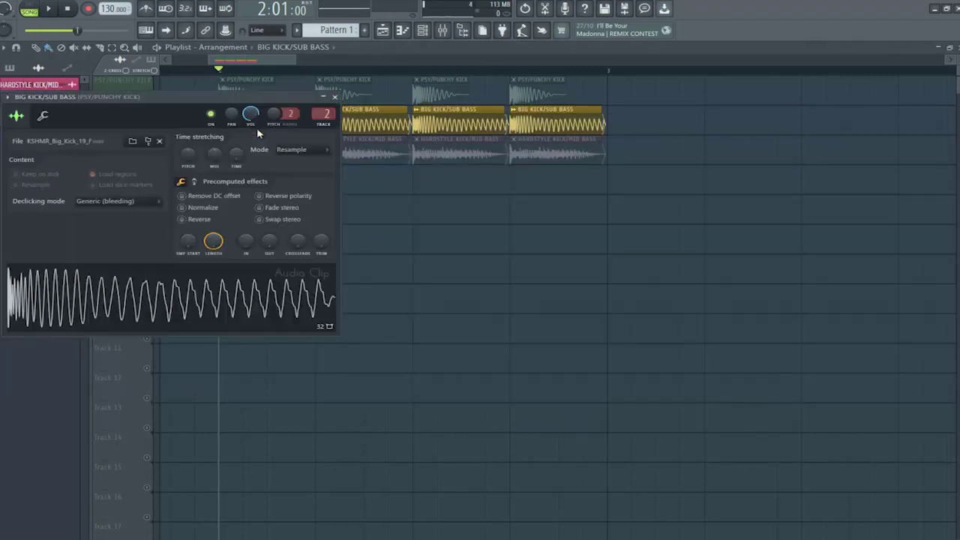
click(335, 96)
click(443, 30)
right_click(262, 189)
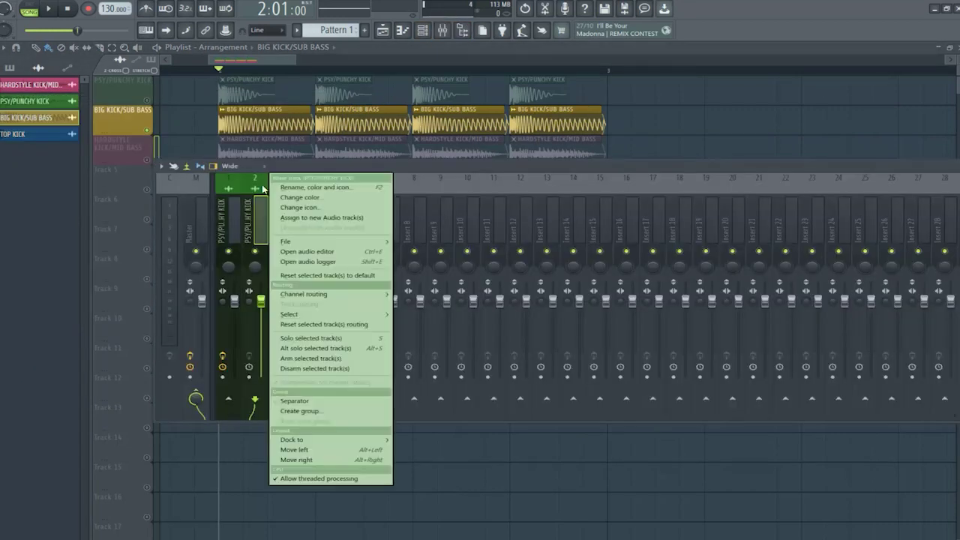
click(317, 188)
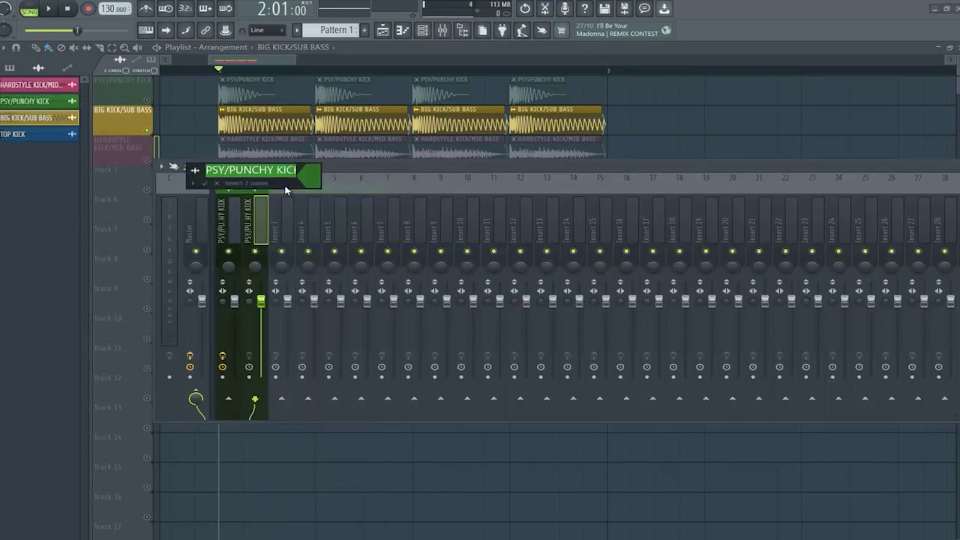
click(216, 184)
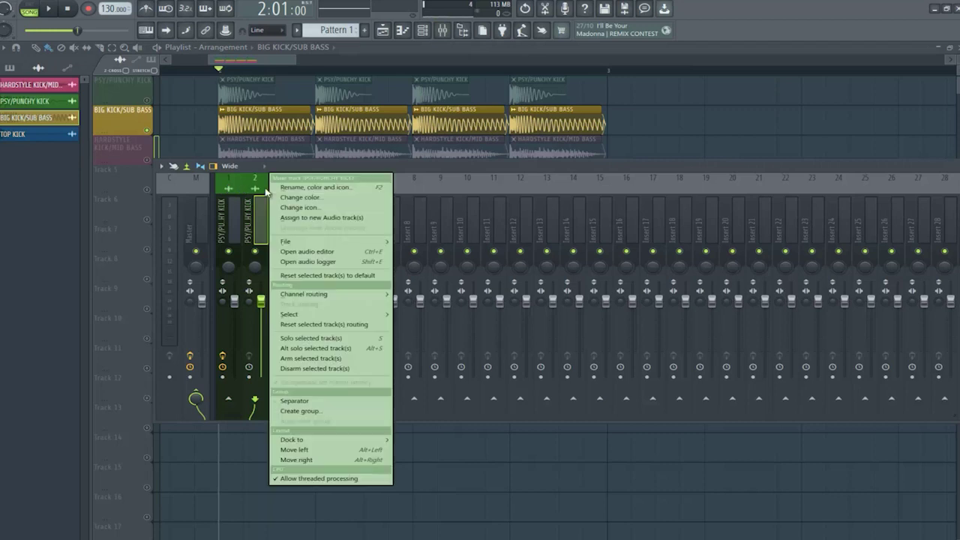
Reset insert 2 to default, undo an accidental clip deletion, and link BIG KICK/SUB BASS to it.
right_click(265, 192)
click(319, 277)
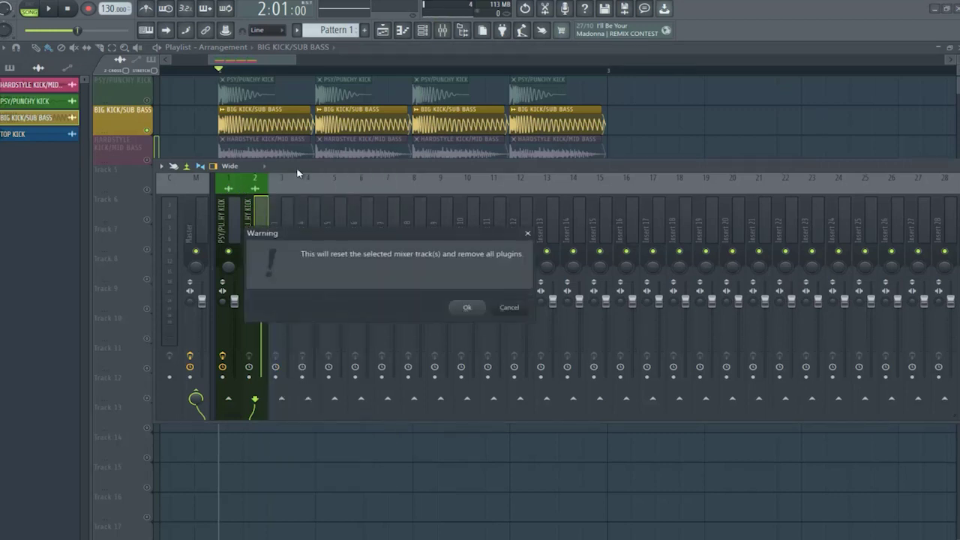
click(465, 308)
right_click(247, 118)
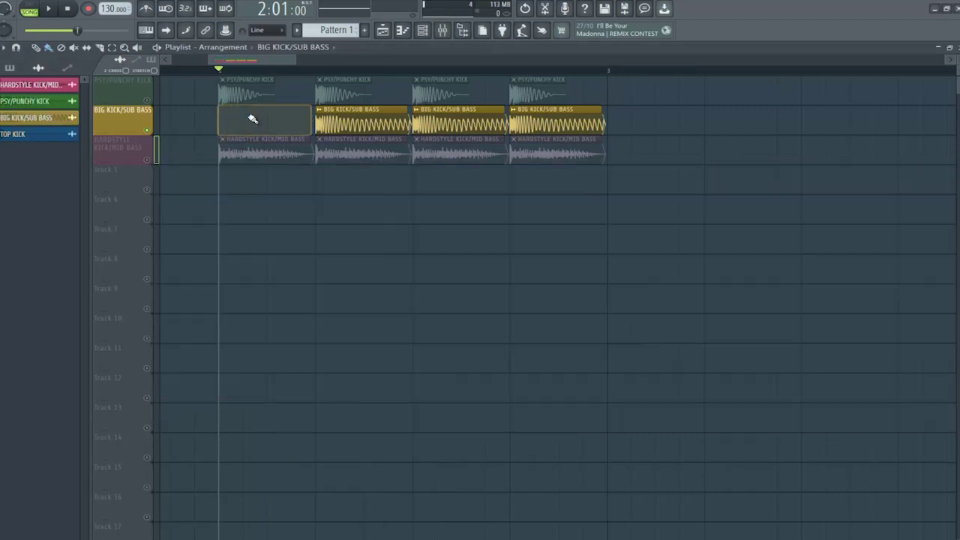
click(525, 30)
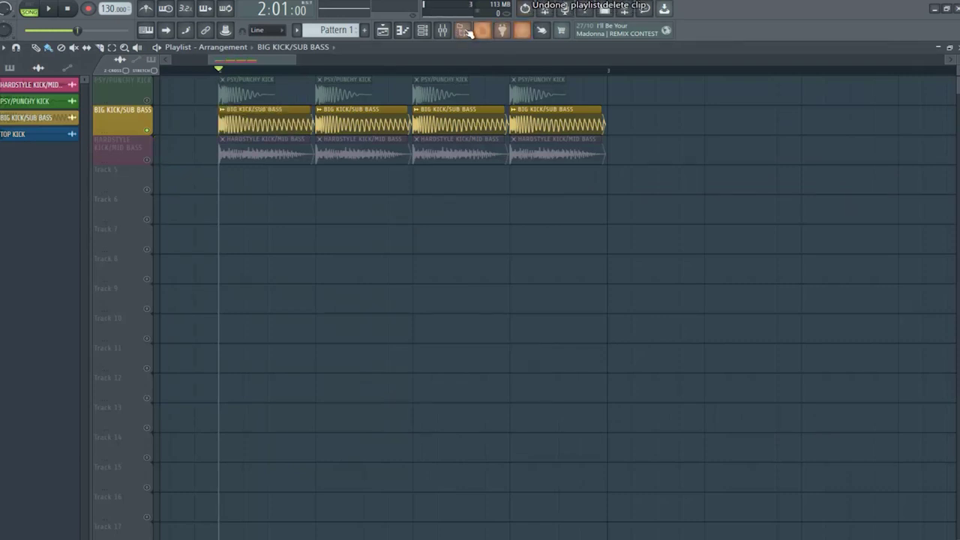
click(442, 30)
key(ctrl+l)
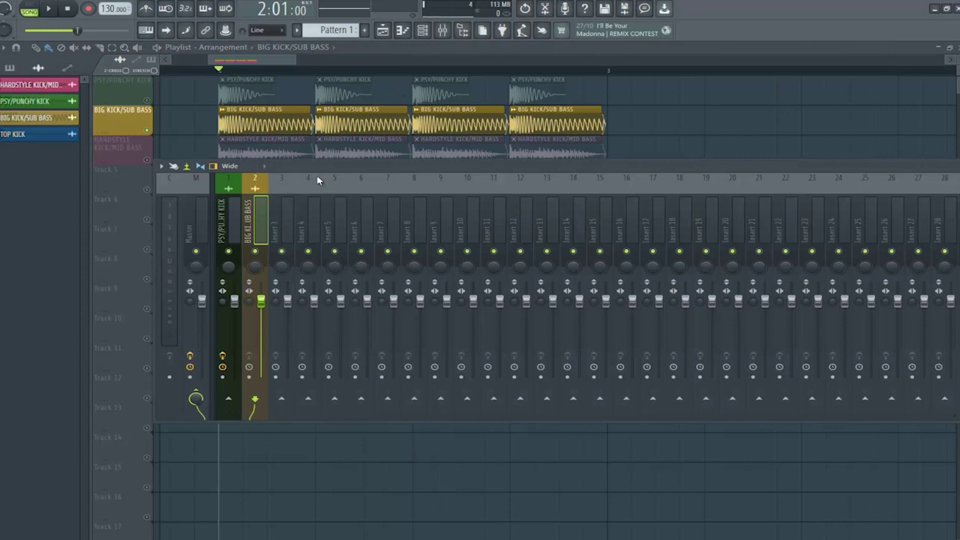
Raise the mixer and load Fruity Parametric EQ 2 on the BIG KICK/SUB BASS insert.
drag(314, 169, 193, 142)
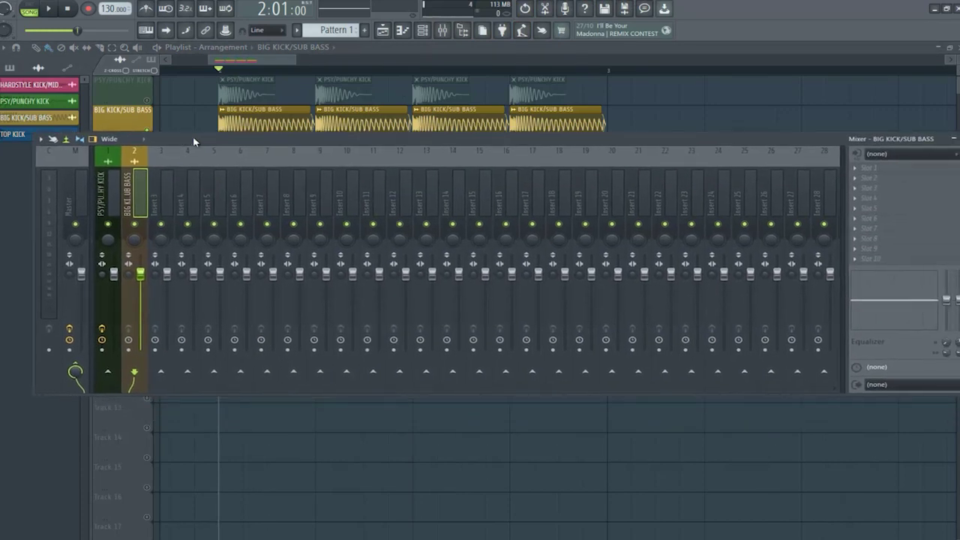
click(859, 189)
click(648, 463)
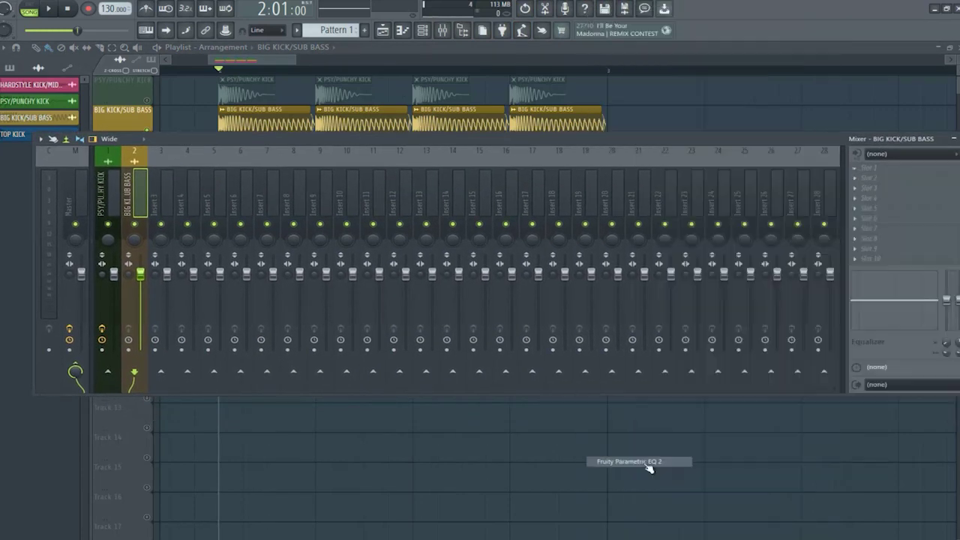
key(space)
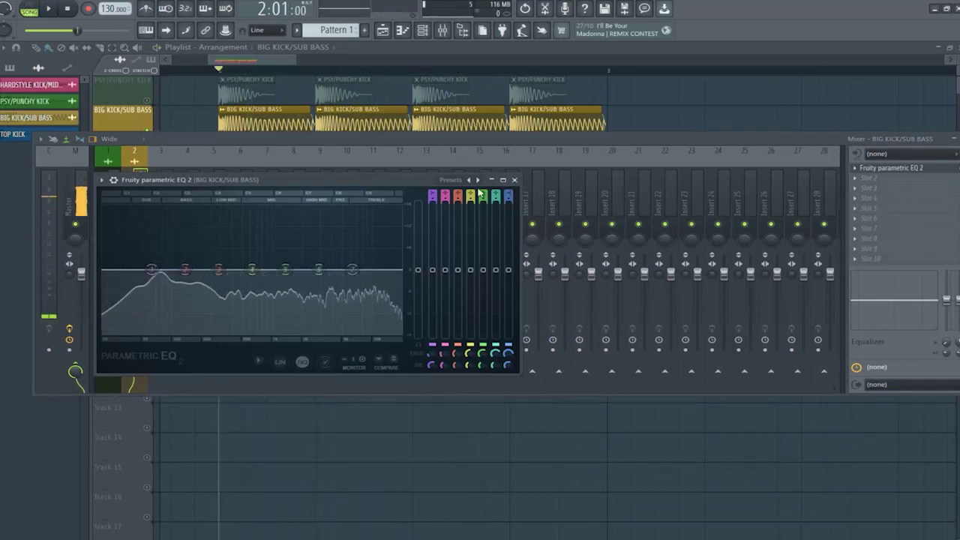
Apply the 30Hz + 18kHz cut preset and pull its high cut down into the sub range.
click(450, 180)
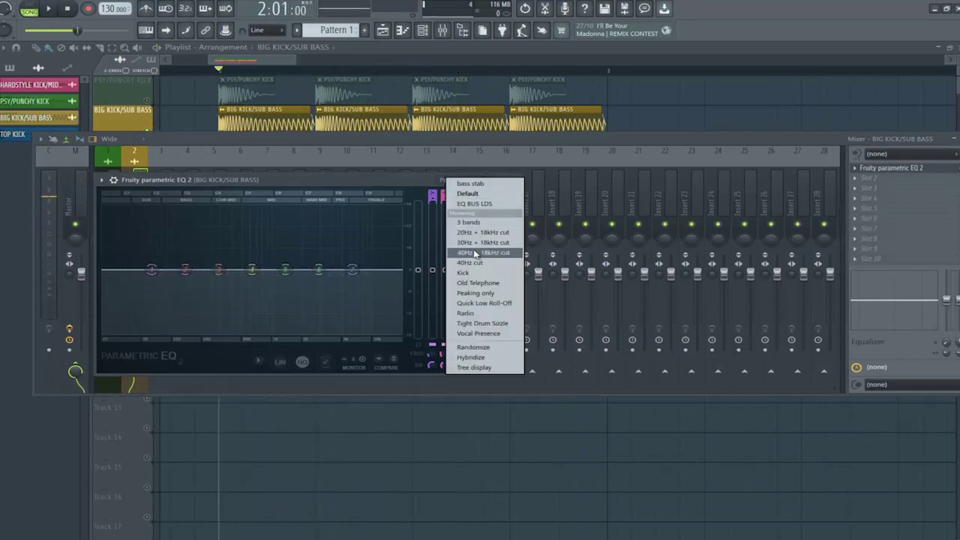
click(474, 242)
drag(402, 275, 4, 339)
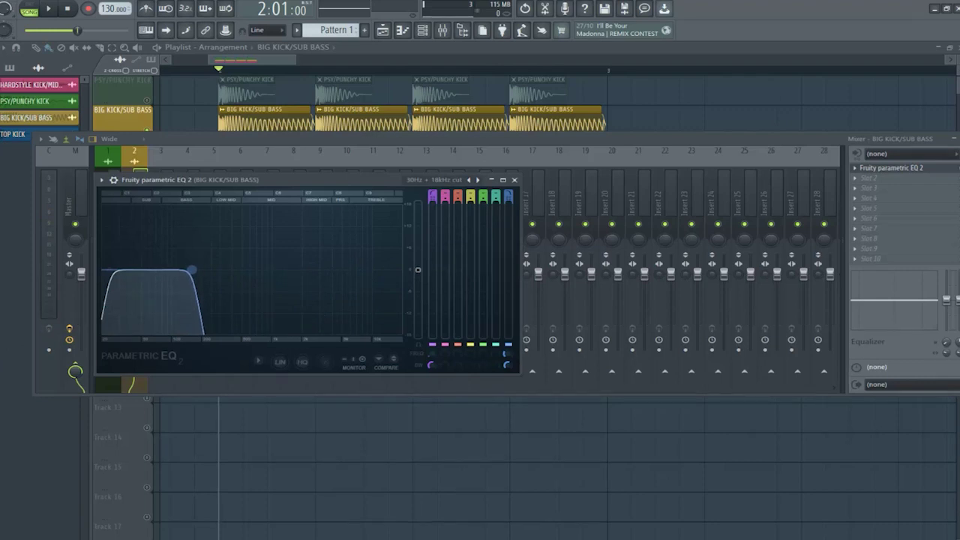
key(space)
mouse_move(192, 269)
mouse_down()
mouse_move(215, 281)
mouse_move(210, 272)
mouse_move(205, 284)
mouse_up()
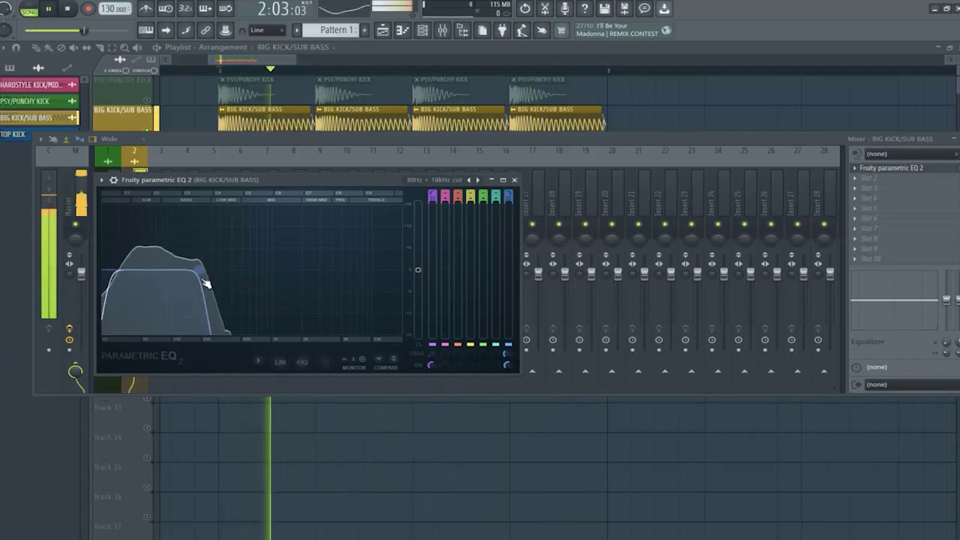
key(space)
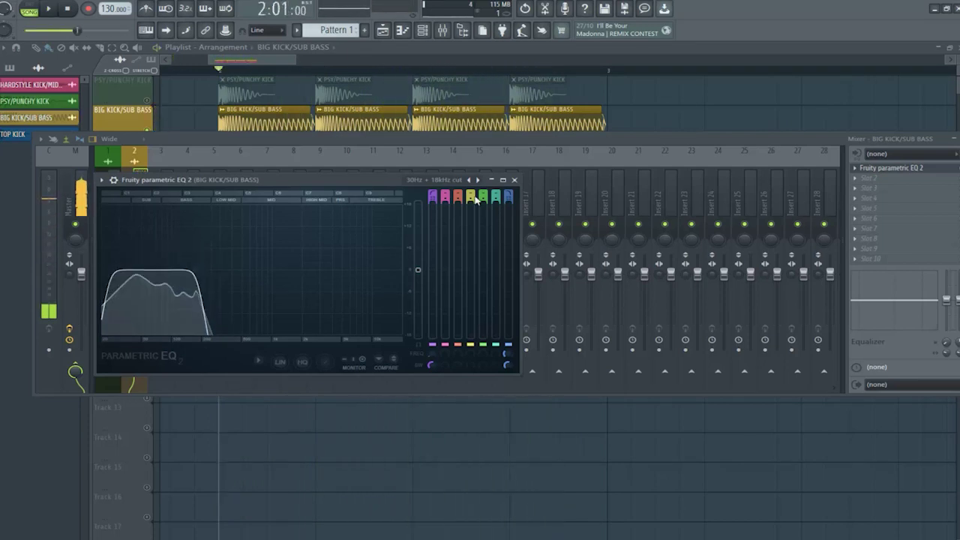
click(514, 180)
Add a second Fruity Parametric EQ 2 to BIG KICK/SUB BASS, shifting its band 2 boost lower.
click(861, 178)
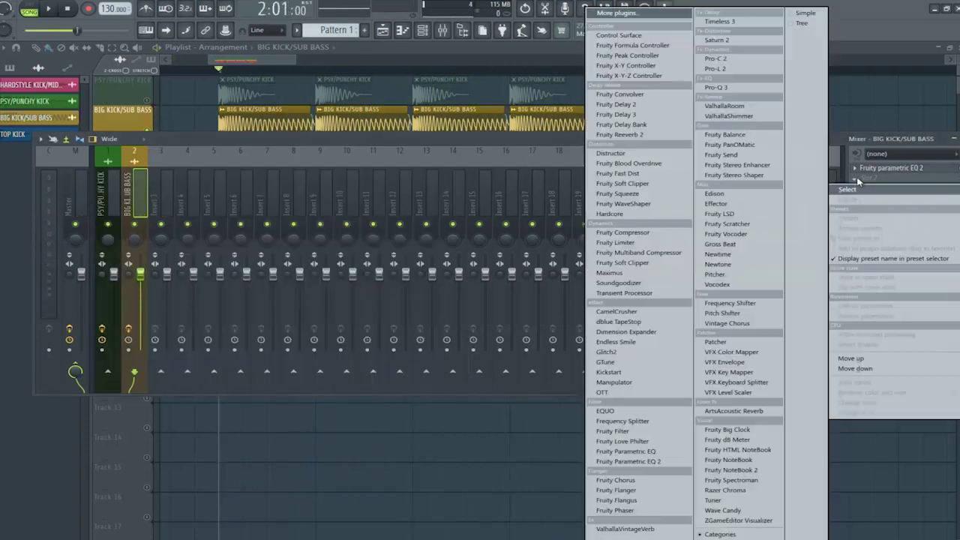
click(663, 463)
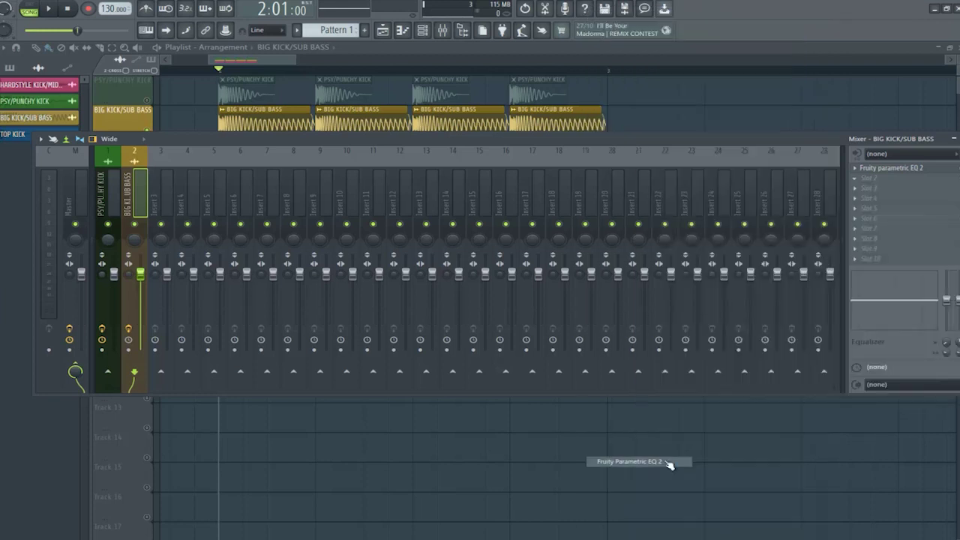
drag(169, 252, 126, 242)
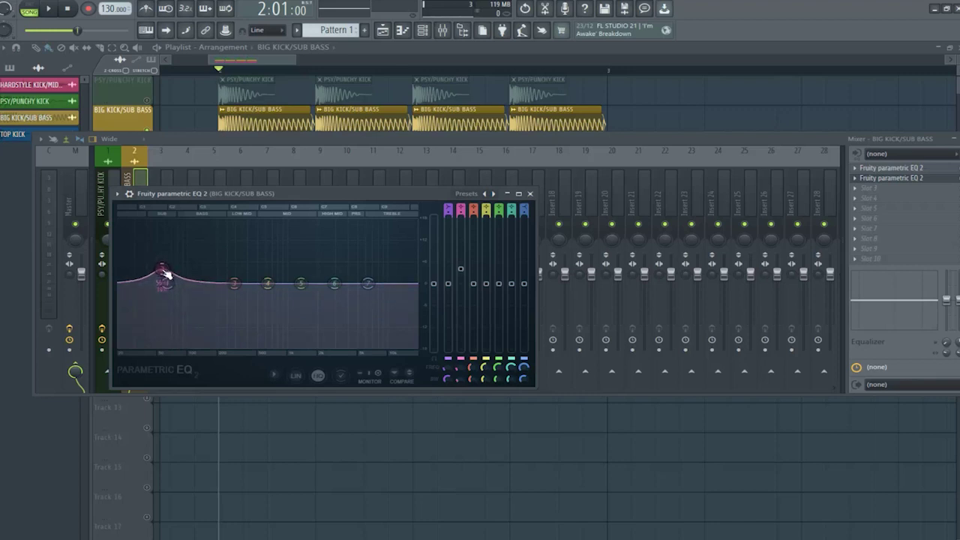
key(space)
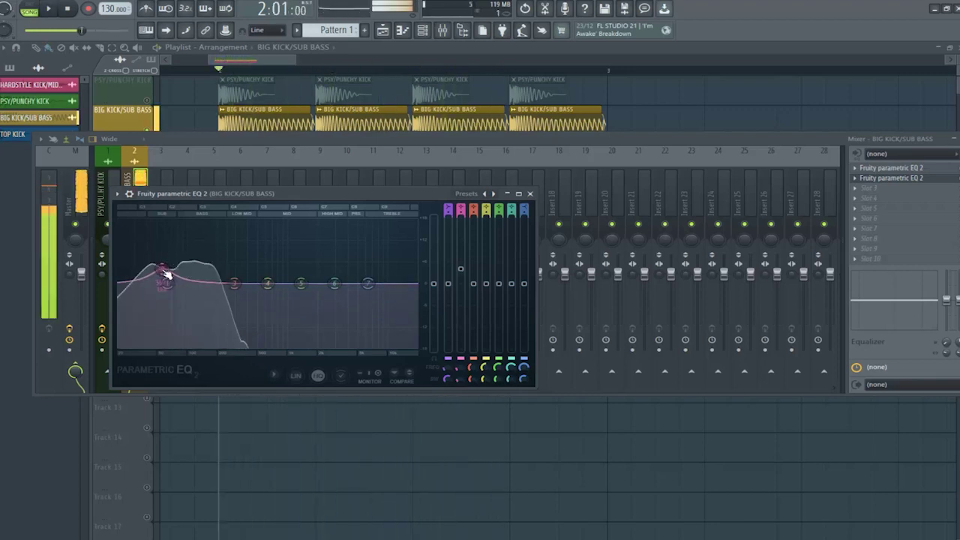
Load Kickstart into an empty slot on the BIG KICK/SUB BASS insert.
click(529, 193)
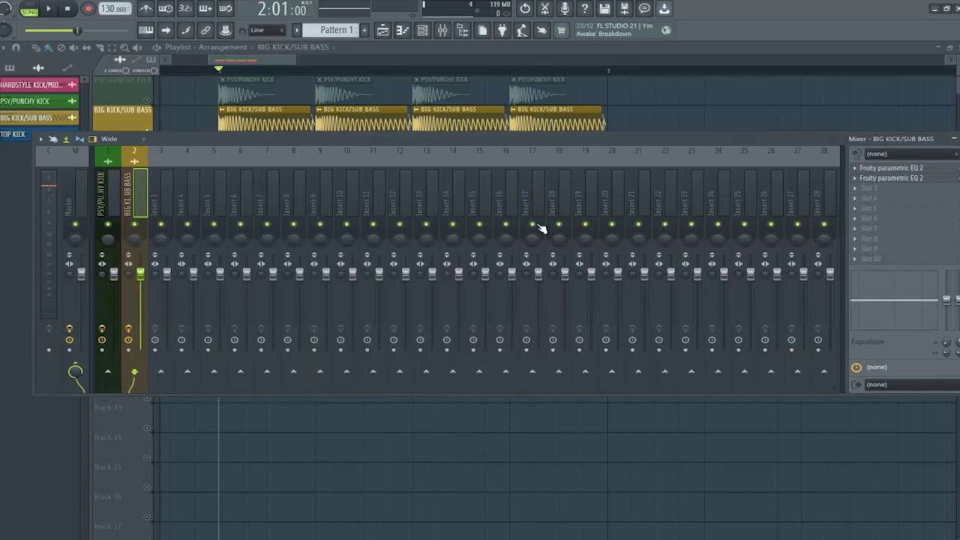
click(878, 260)
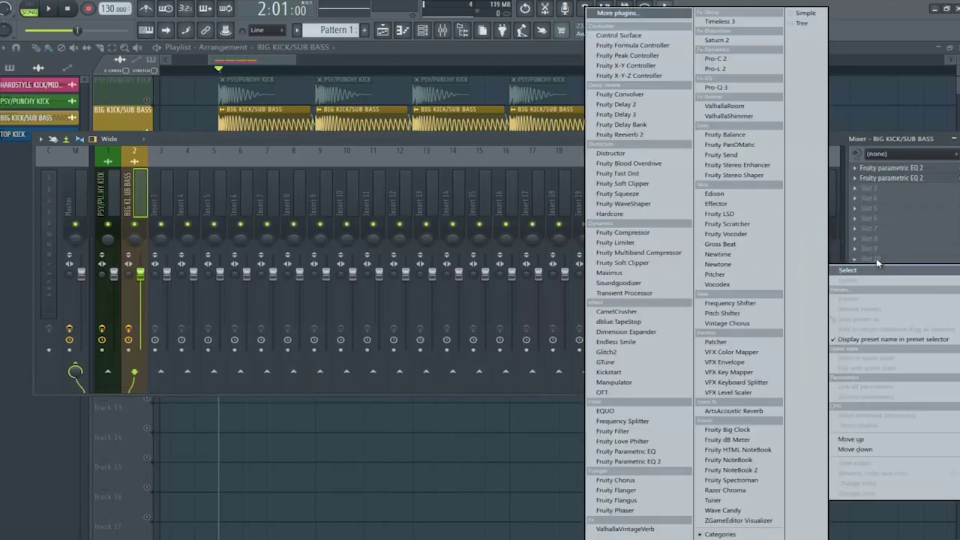
click(638, 374)
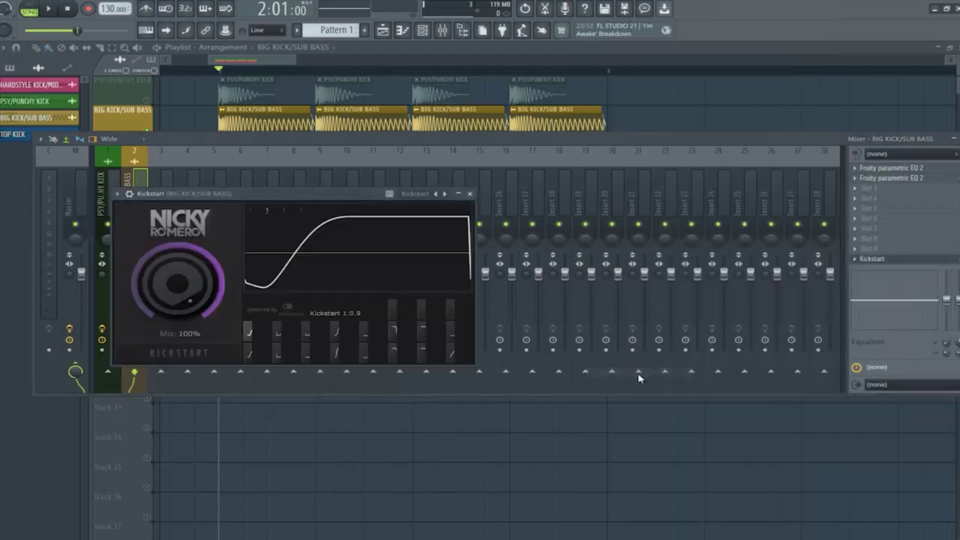
Set Kickstart's mix to about 86%, auditioning the ducking during playback.
key(space)
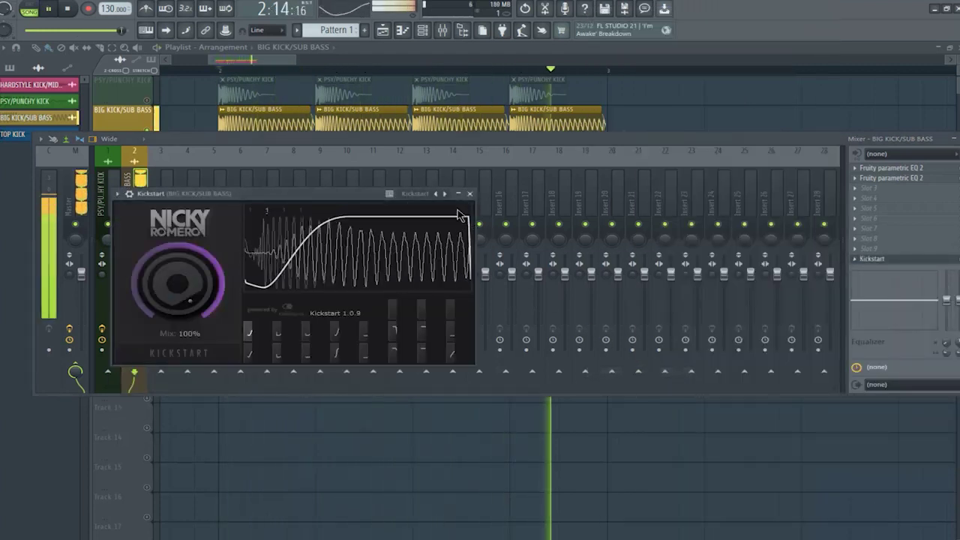
key(space)
drag(182, 293, 180, 311)
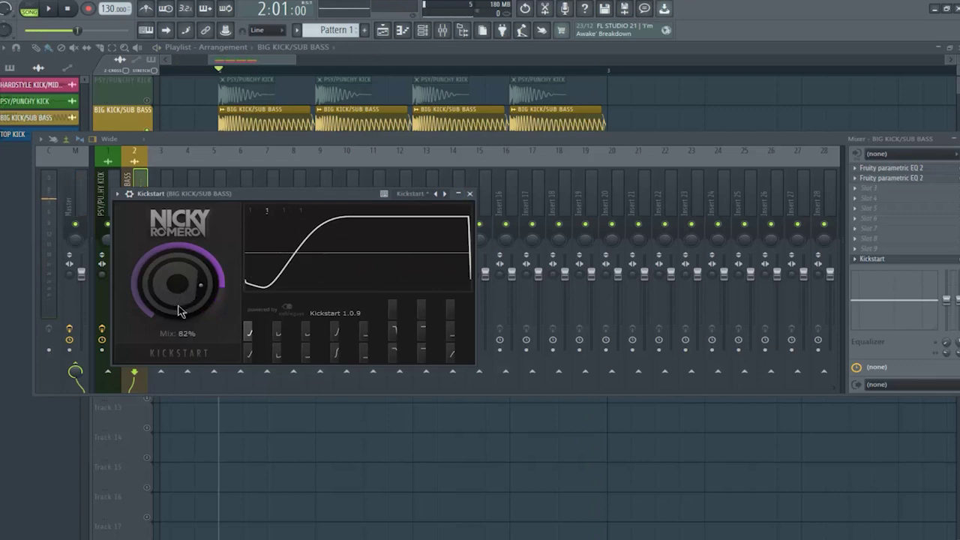
key(space)
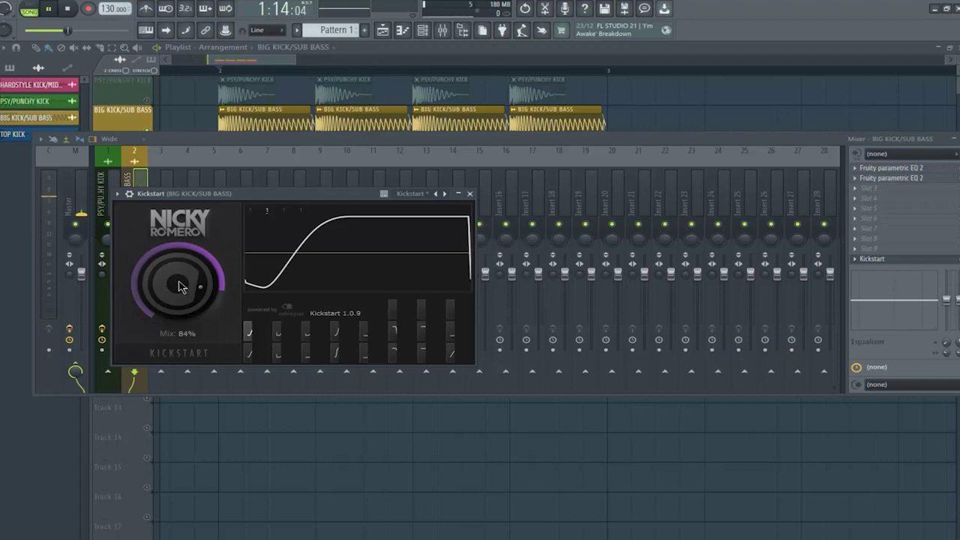
drag(179, 291, 186, 285)
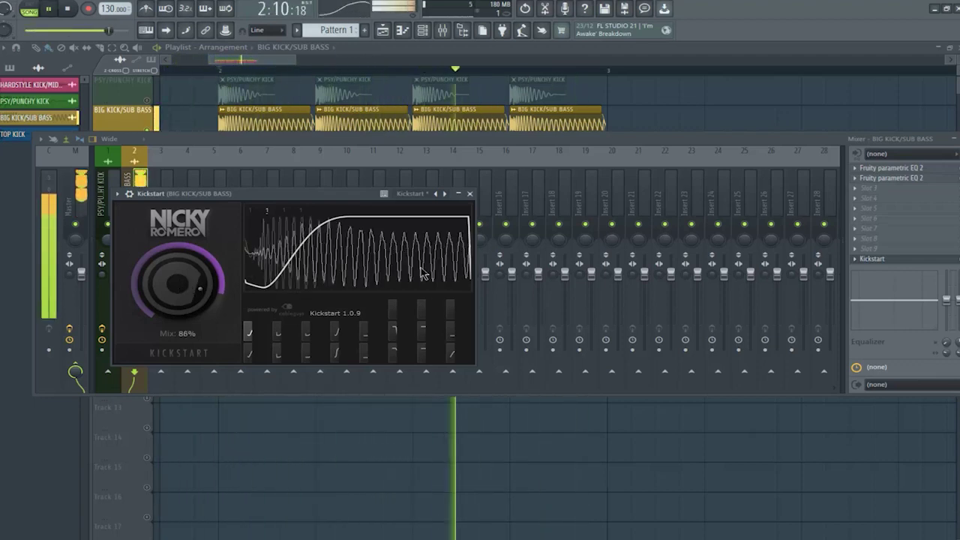
Close Kickstart, select mixer insert 3 and look through its track options.
click(469, 193)
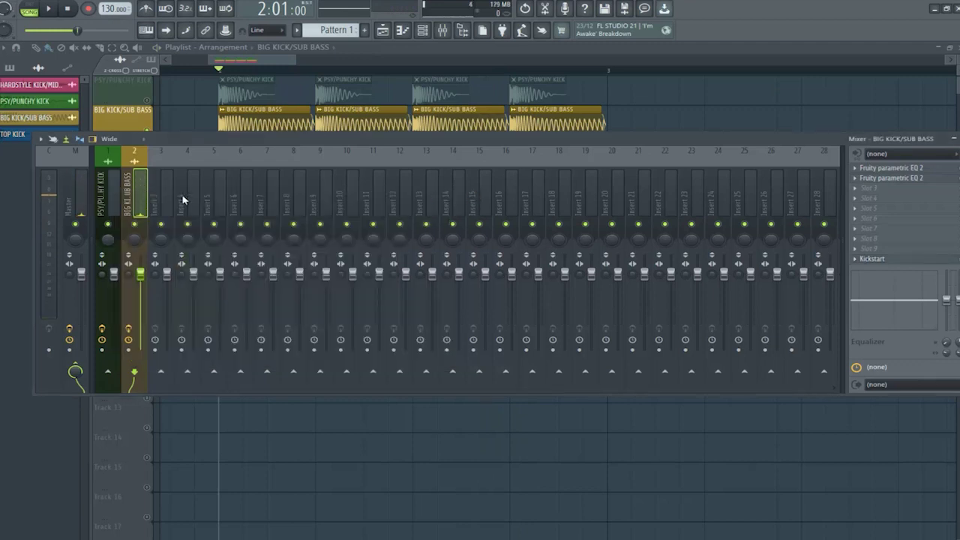
click(163, 197)
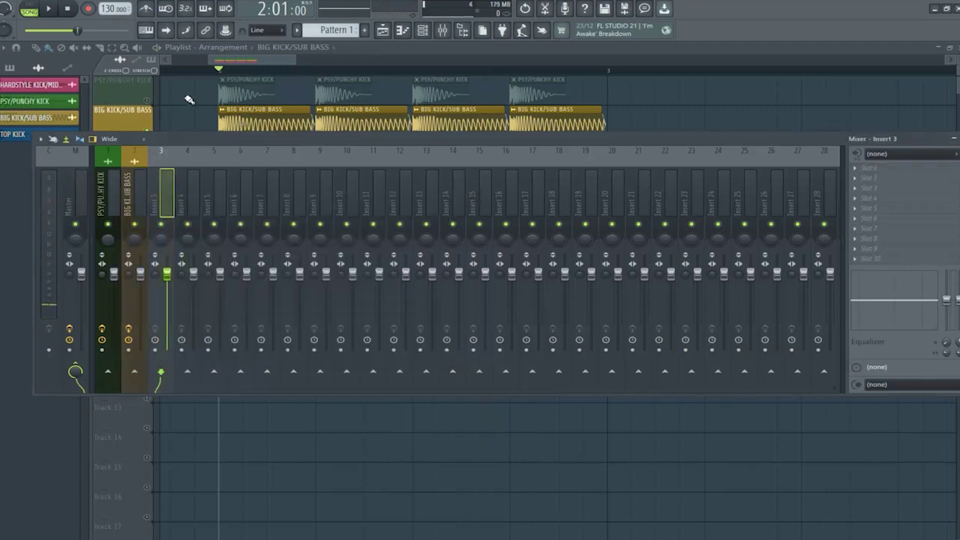
scroll(190, 100, down, 3)
click(153, 106)
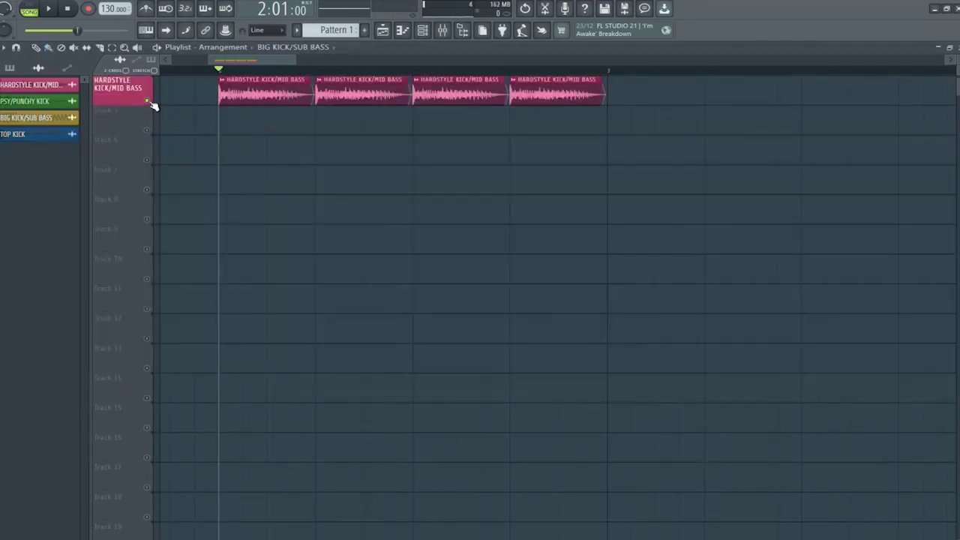
scroll(397, 299, up, 3)
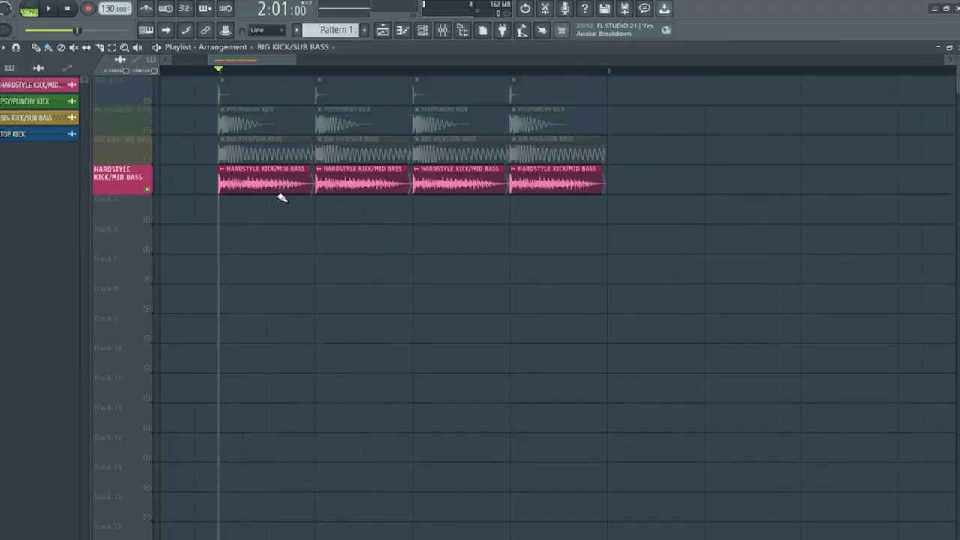
click(442, 30)
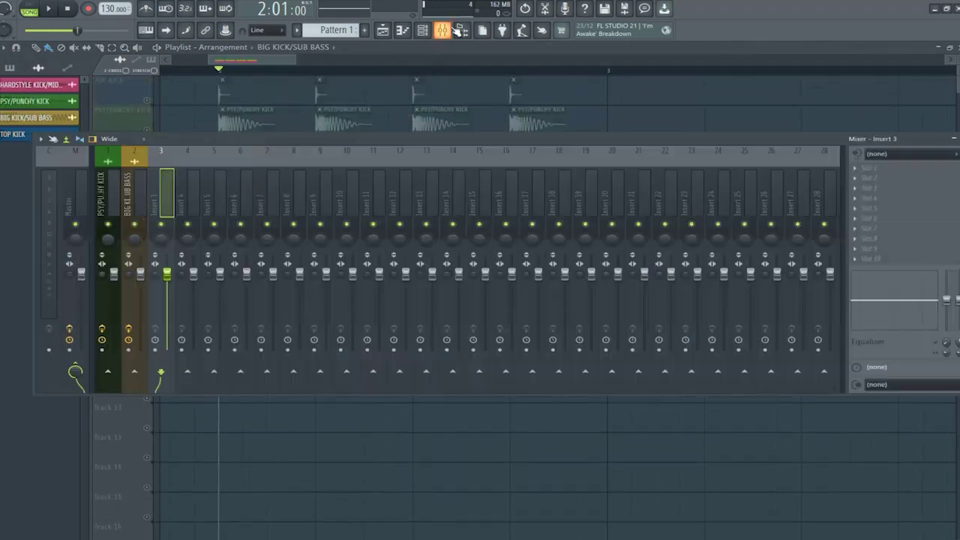
right_click(167, 176)
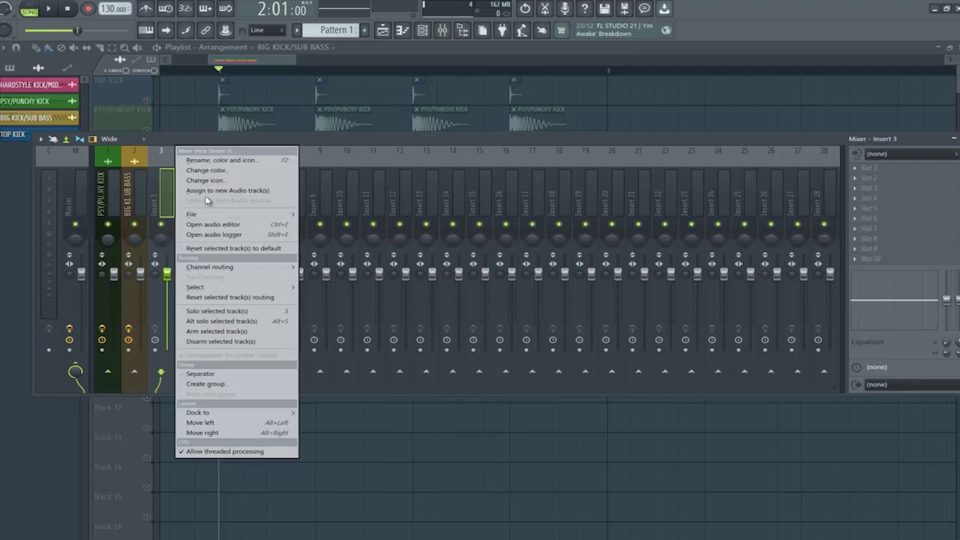
mouse_move(203, 217)
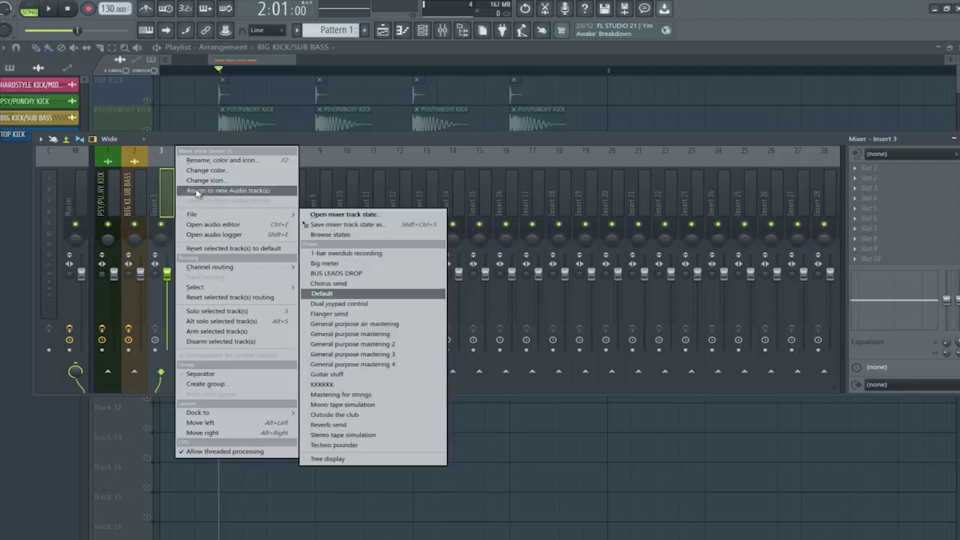
click(159, 189)
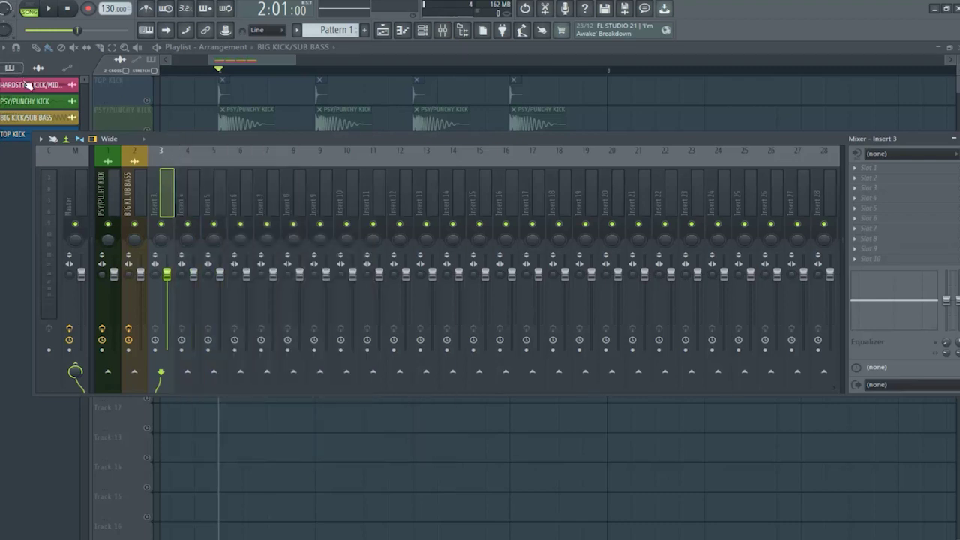
Link the HARDSTYLE KICK/MID BASS channel to insert 3 with Ctrl+L, giving it that name and pink colour.
click(34, 84)
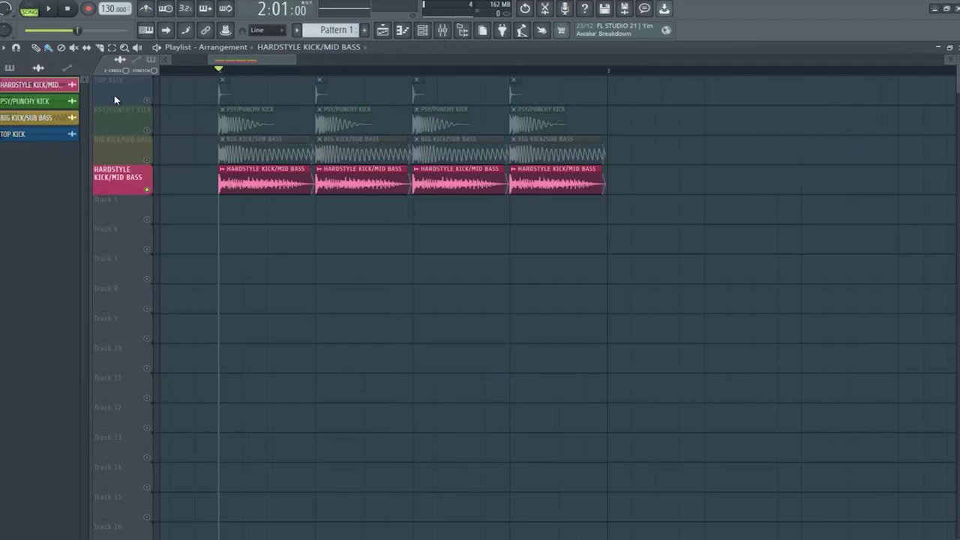
click(442, 30)
click(451, 33)
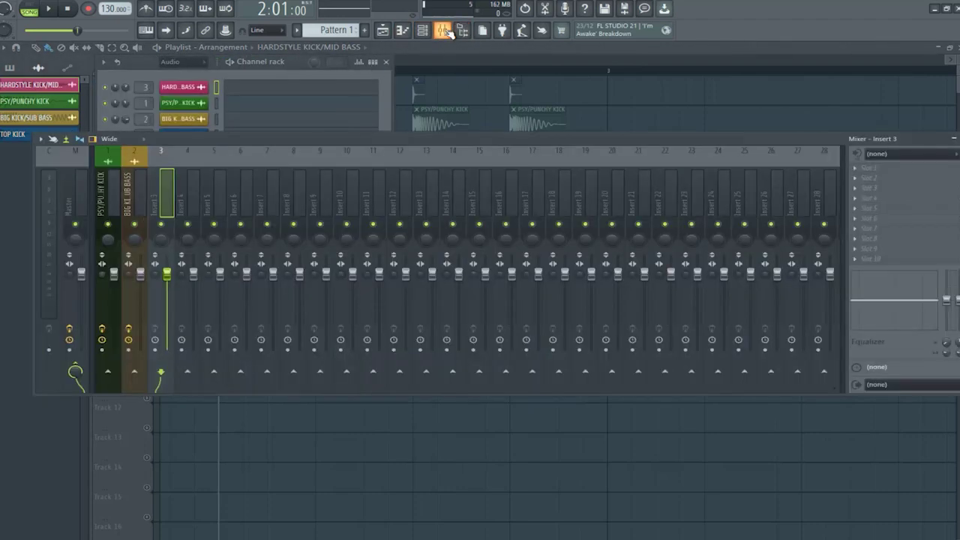
click(386, 62)
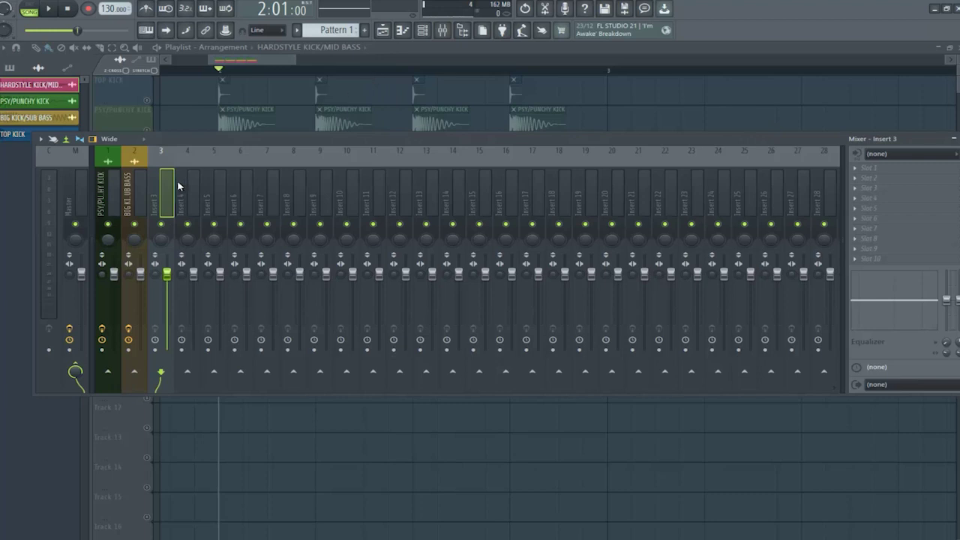
key(ctrl+l)
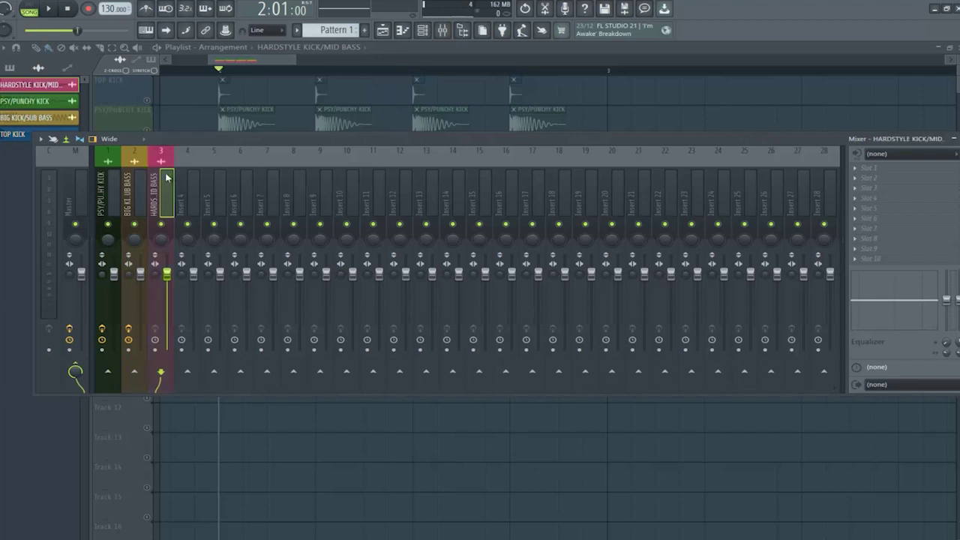
drag(762, 144, 704, 131)
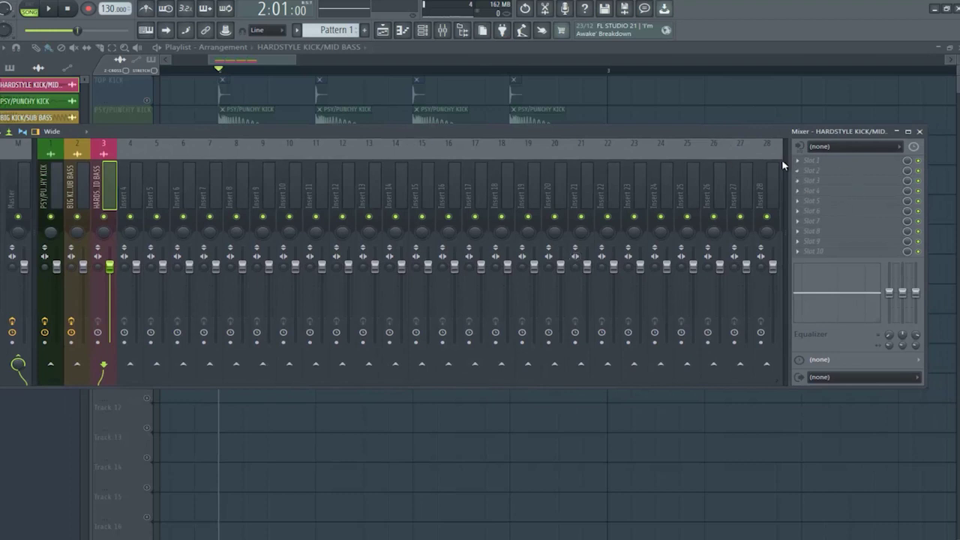
Load Fruity Parametric EQ 2 into HARDSTYLE KICK/MID BASS slot 1 with the 30Hz – 18kHz cut preset.
click(809, 164)
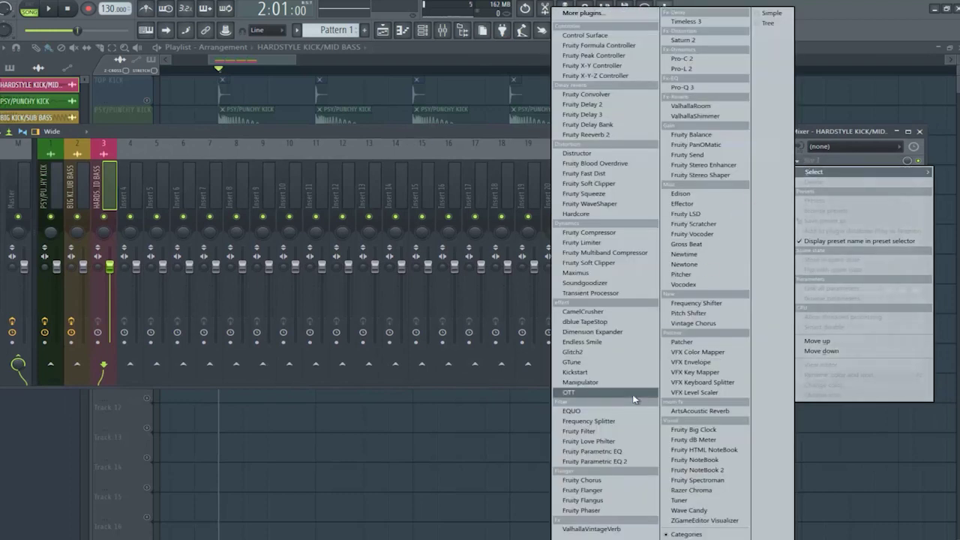
click(596, 460)
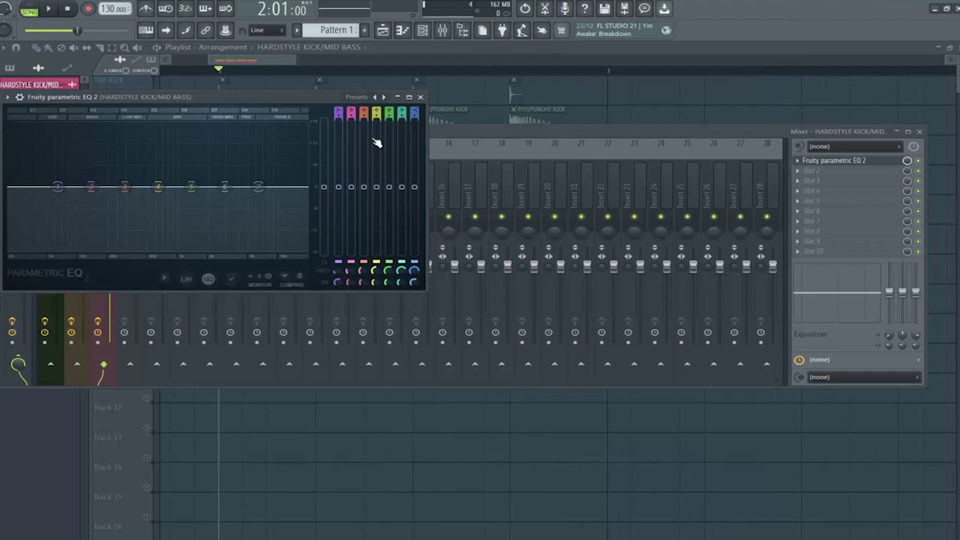
click(355, 97)
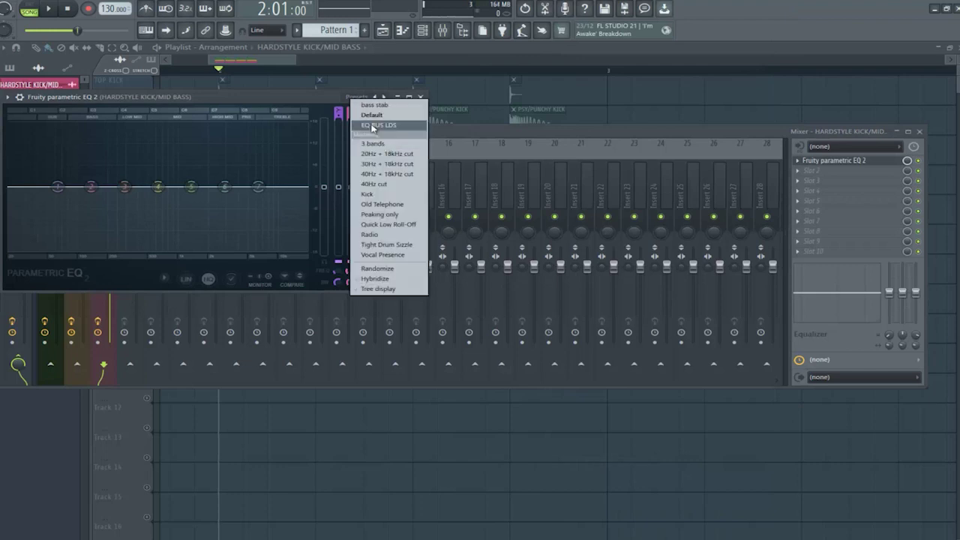
click(306, 99)
drag(299, 99, 370, 98)
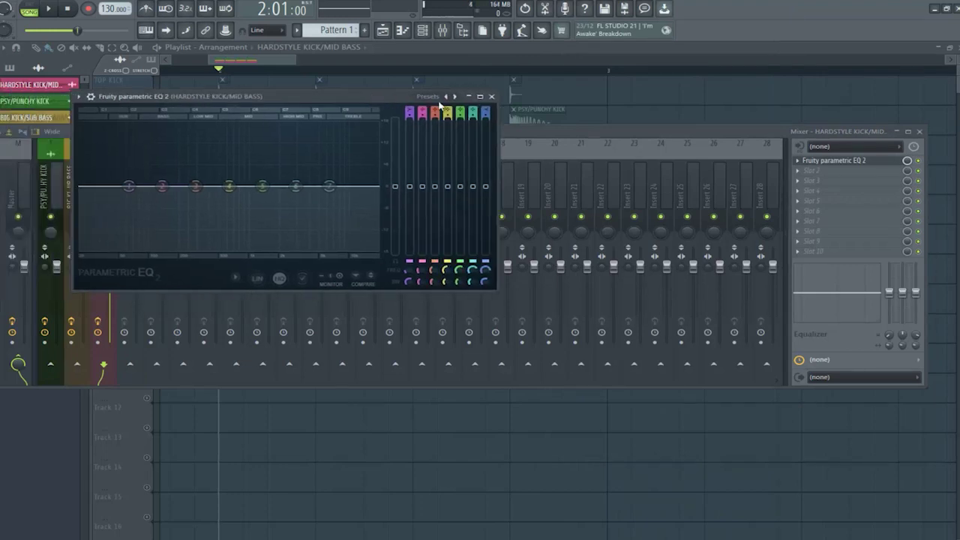
click(433, 98)
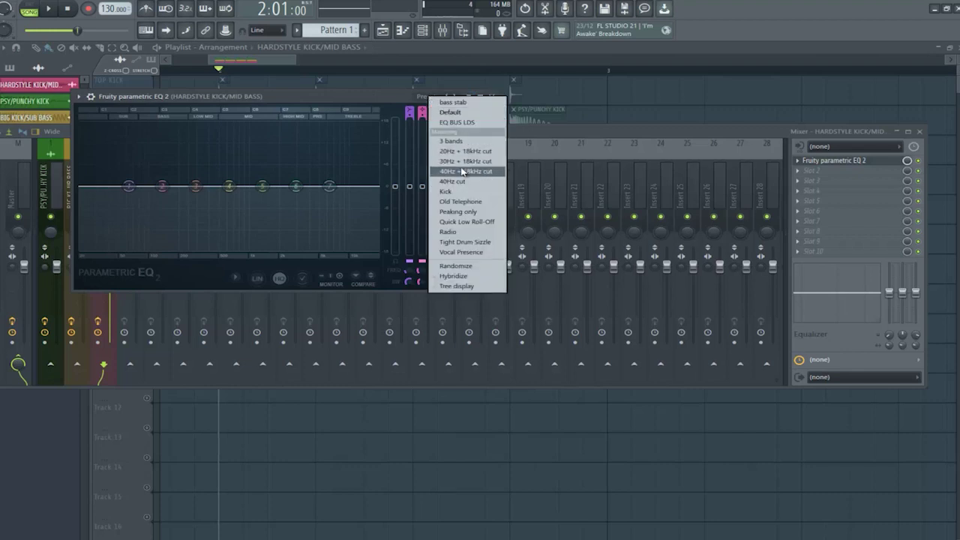
click(464, 167)
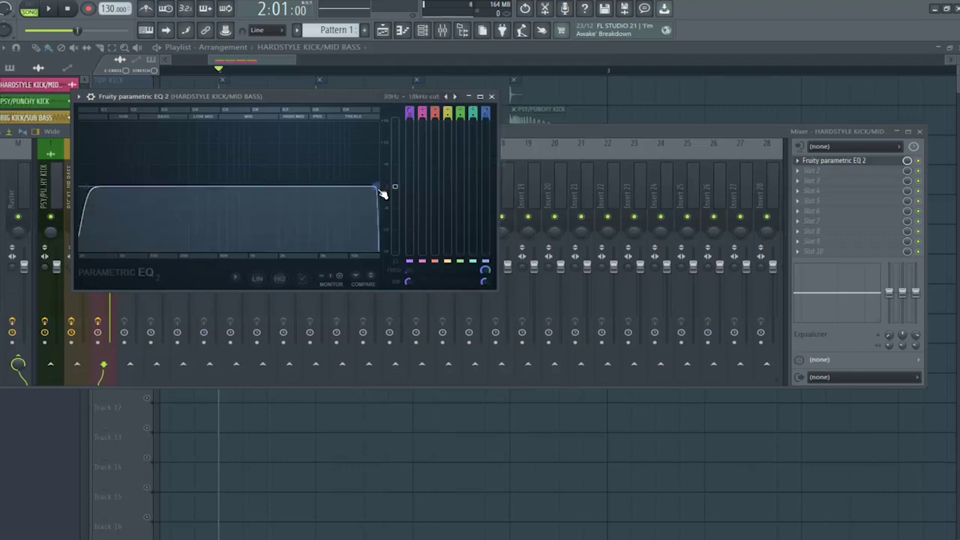
Push the EQ's low cut frequency much higher and audition the result.
drag(88, 189, 100, 186)
drag(185, 201, 329, 213)
key(space)
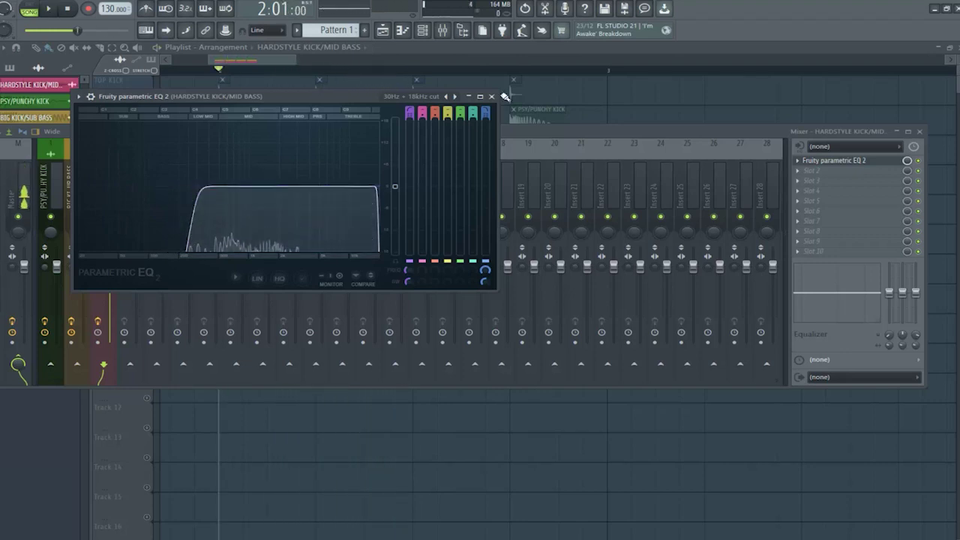
click(491, 96)
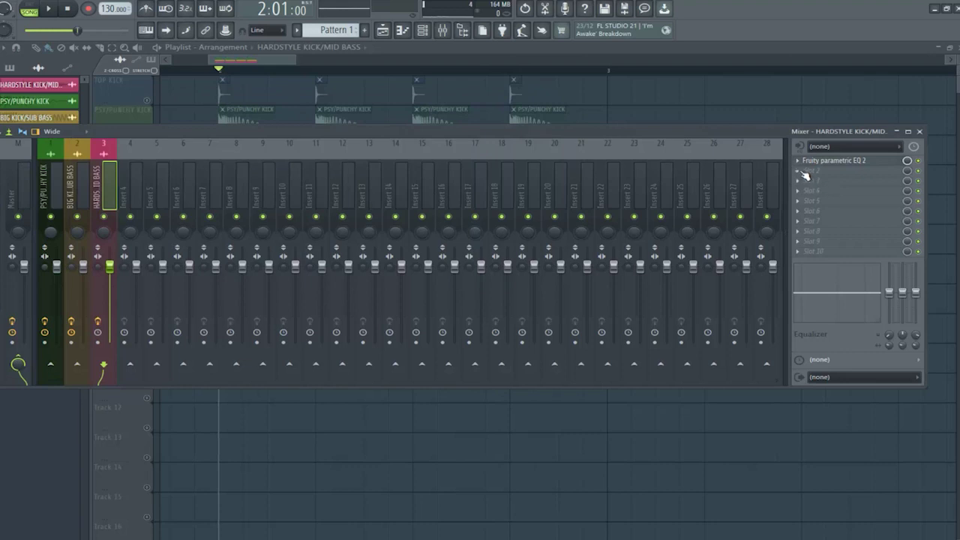
Load Kickstart into the last slot of the HARDSTYLE KICK/MID BASS insert and play to hear the sidechain.
click(800, 173)
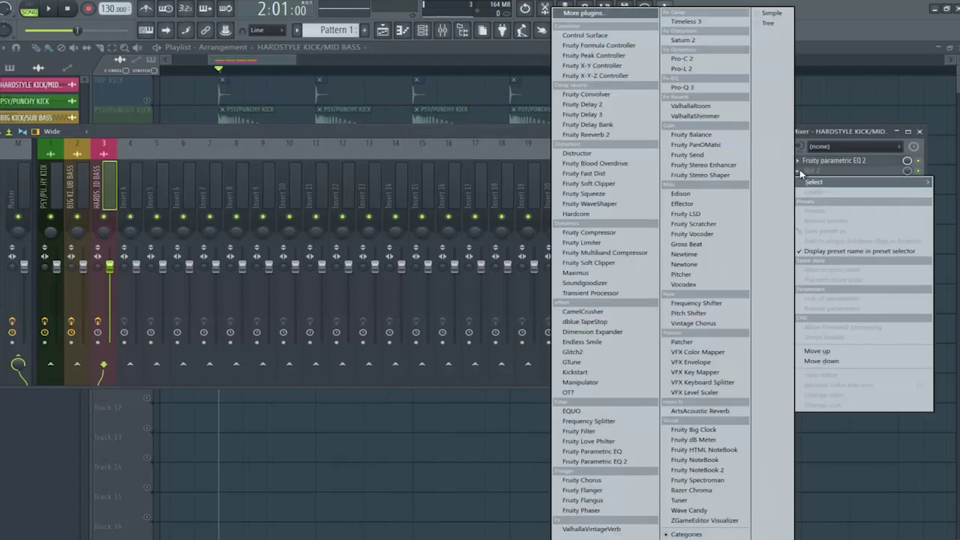
click(830, 173)
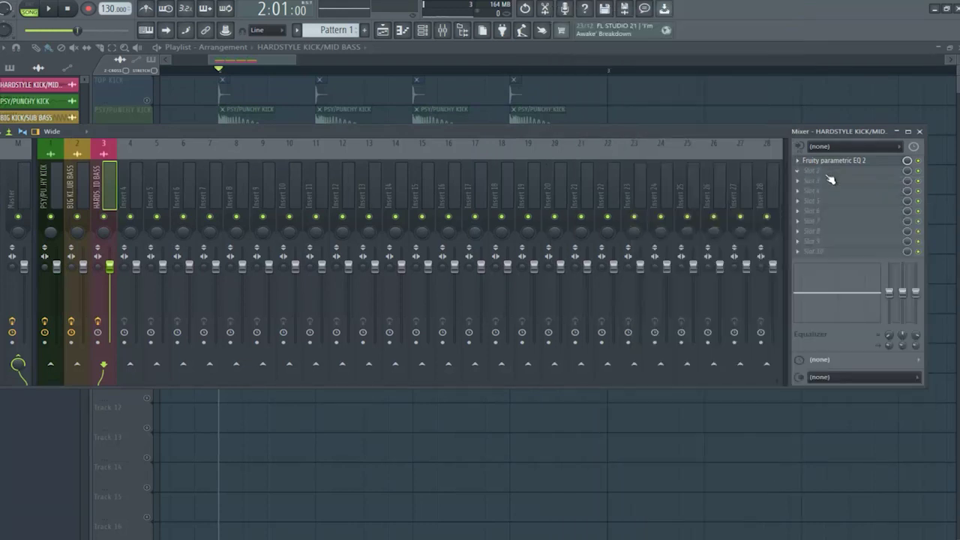
click(810, 252)
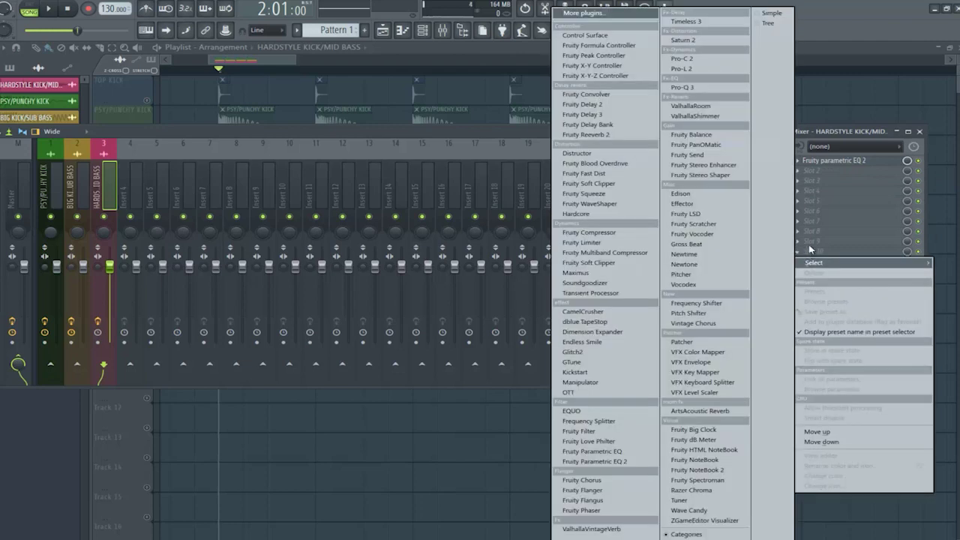
click(618, 378)
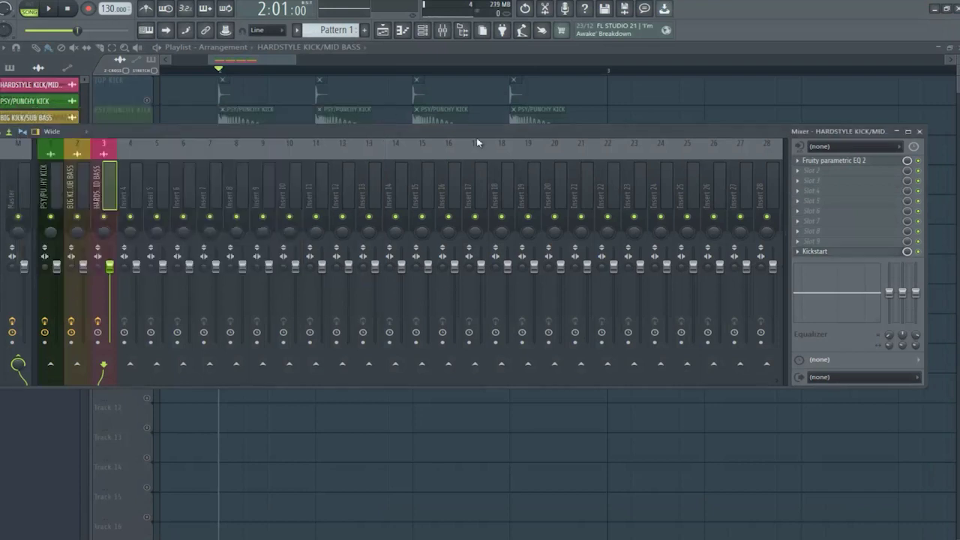
click(921, 131)
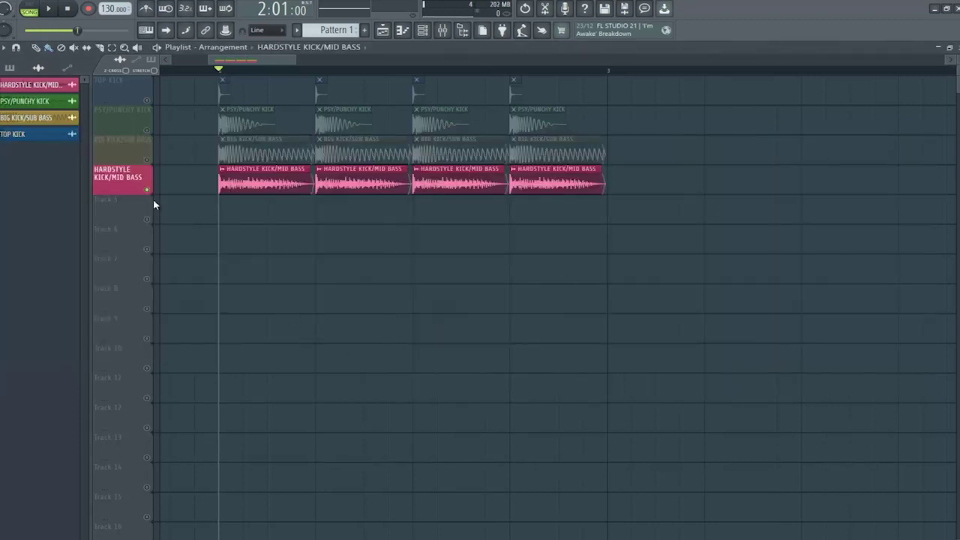
key(space)
key(space)
Raise Kickstart's mix to nearly 100% during playback, then close the plugin and mixer.
click(443, 30)
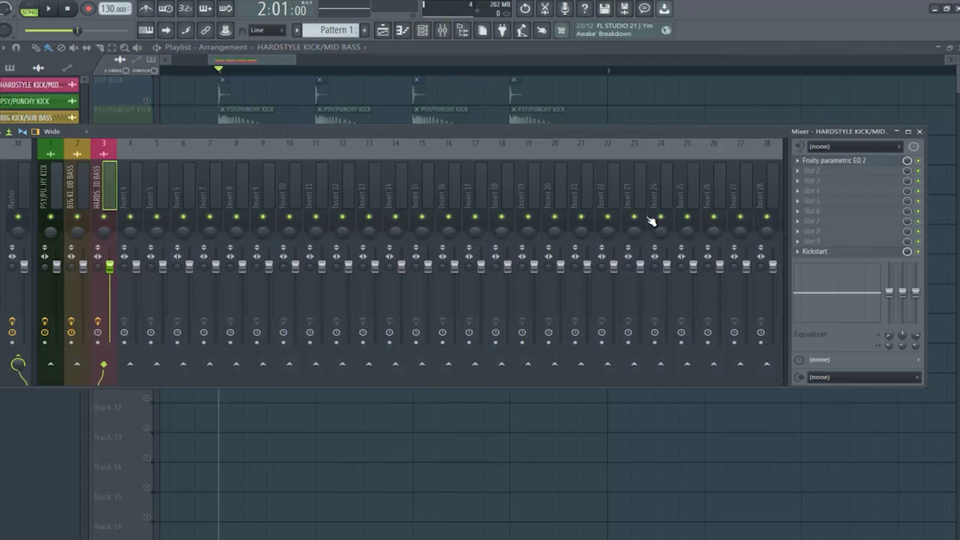
click(838, 252)
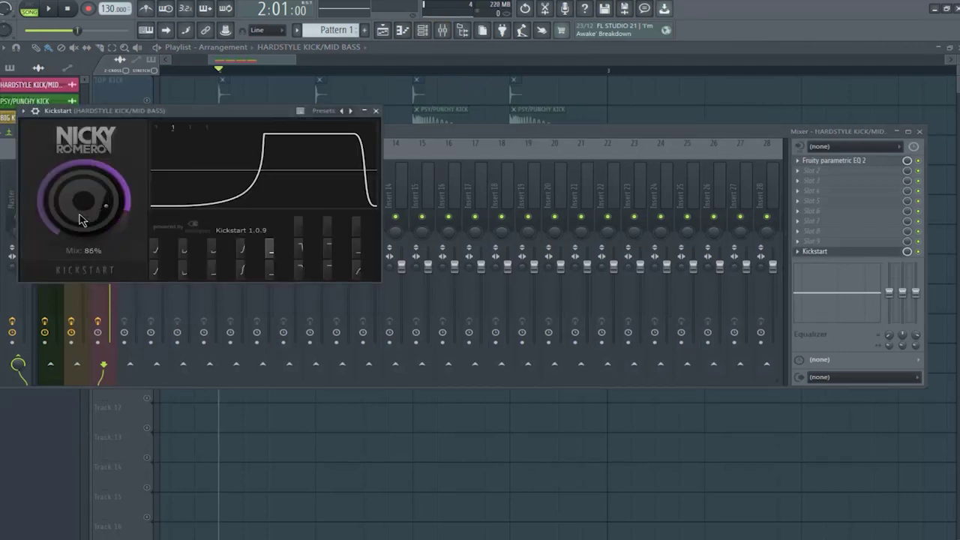
key(space)
drag(83, 221, 83, 205)
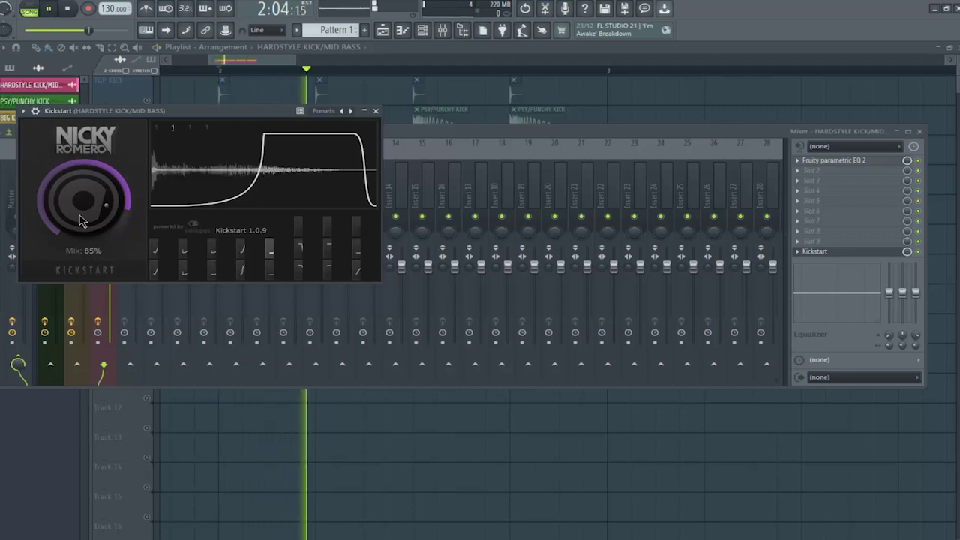
click(376, 111)
click(919, 132)
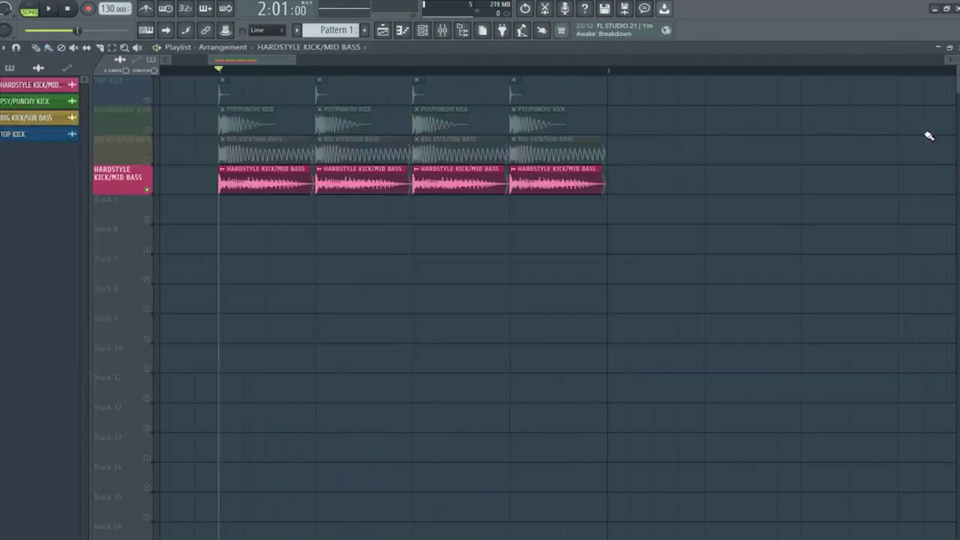
Unmute the BIG KICK/SUB BASS and PSY/PUNCHY KICK tracks and play all kick layers in the mixer.
click(147, 159)
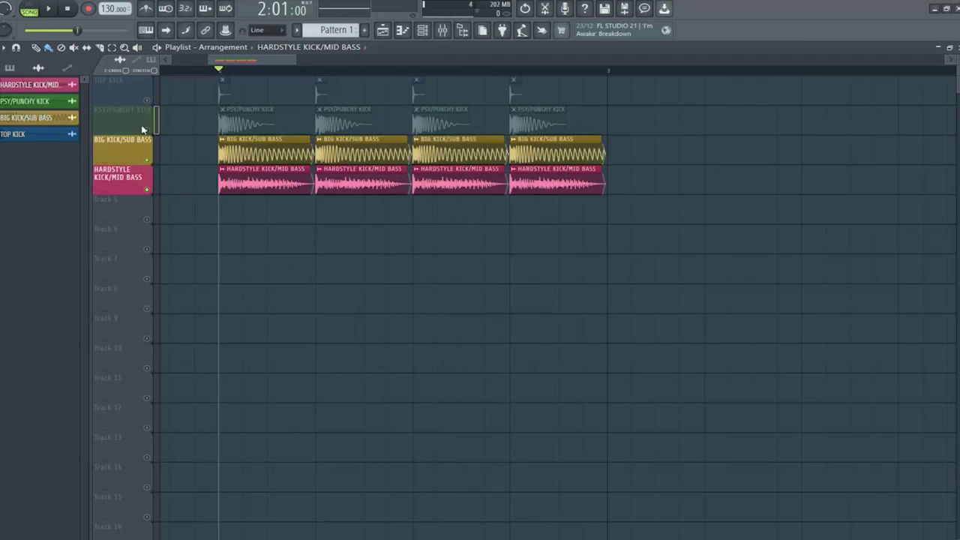
click(148, 129)
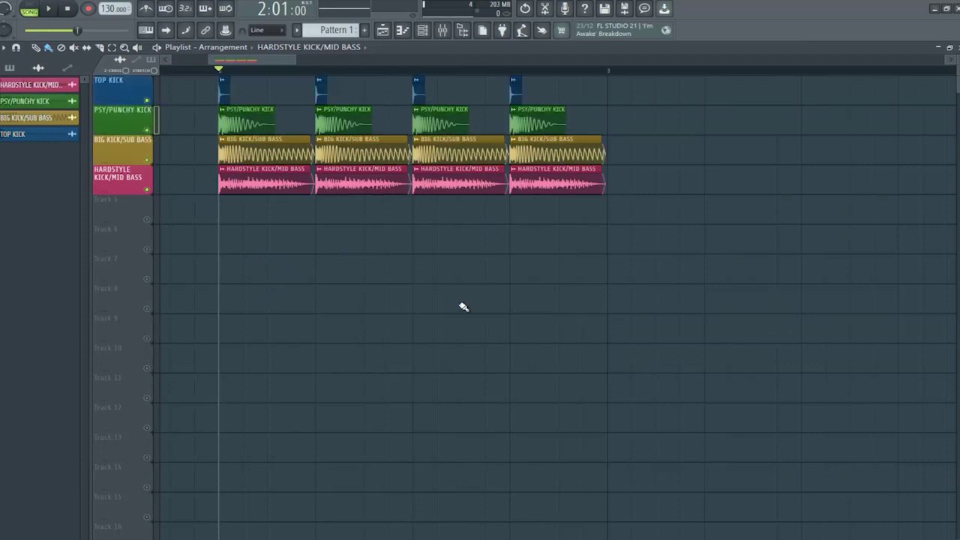
click(444, 31)
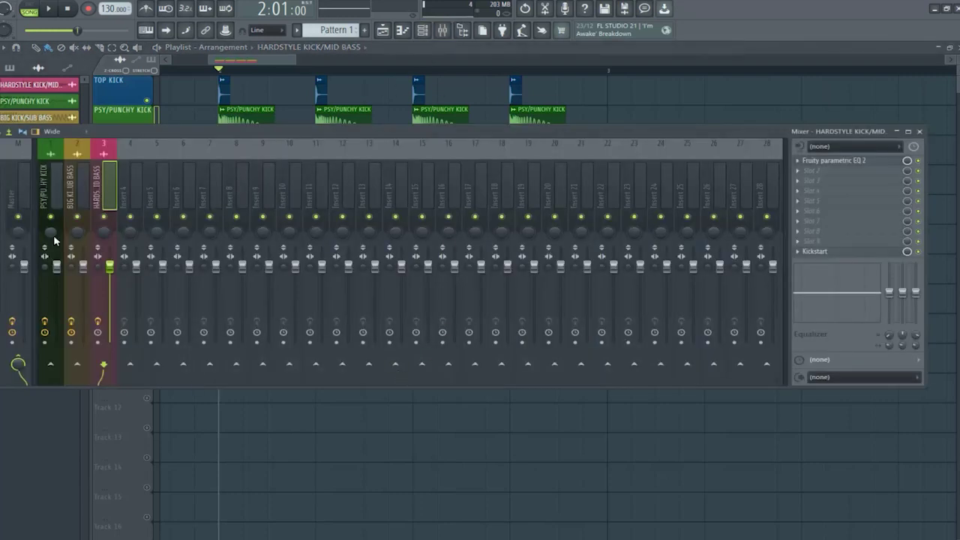
drag(184, 133, 330, 149)
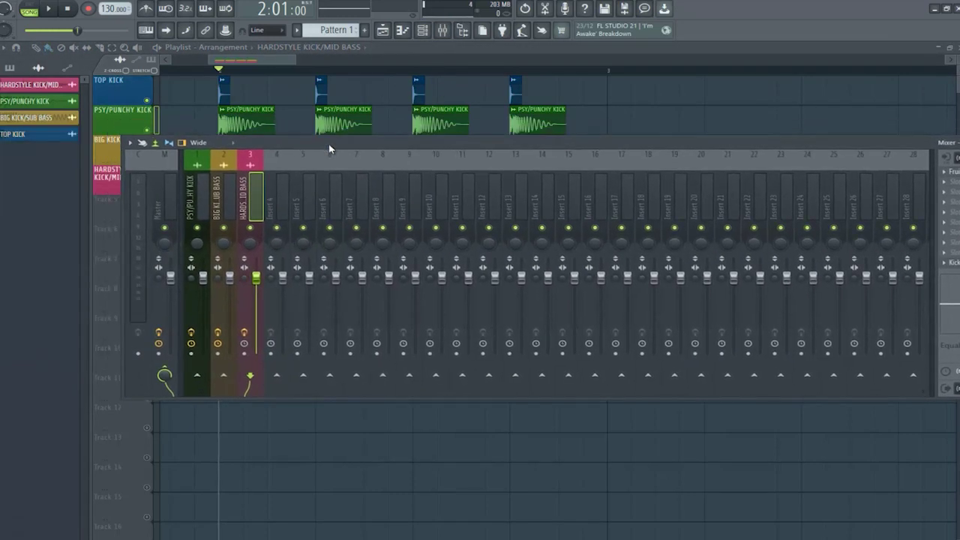
key(space)
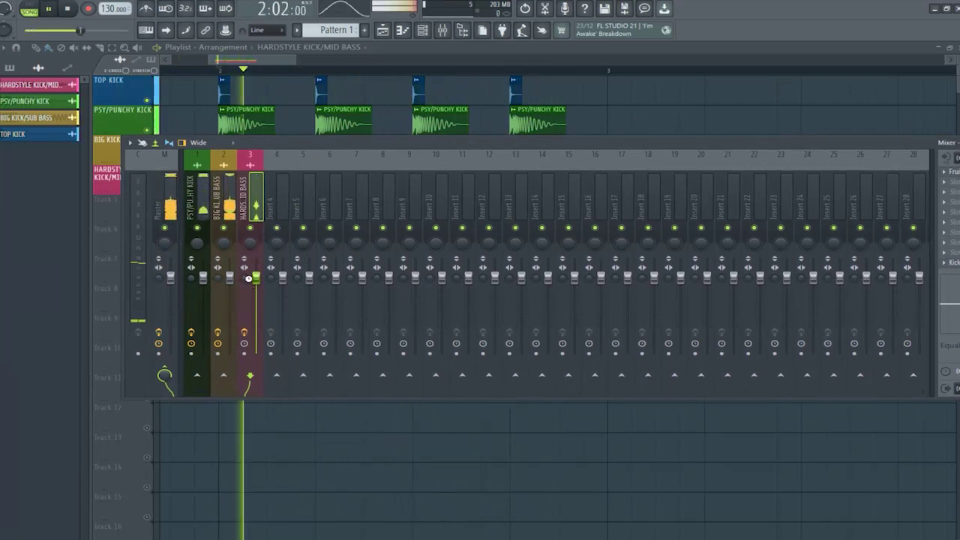
Select the PSY/PUNCHY KICK mixer track and audition the kick balance.
click(200, 215)
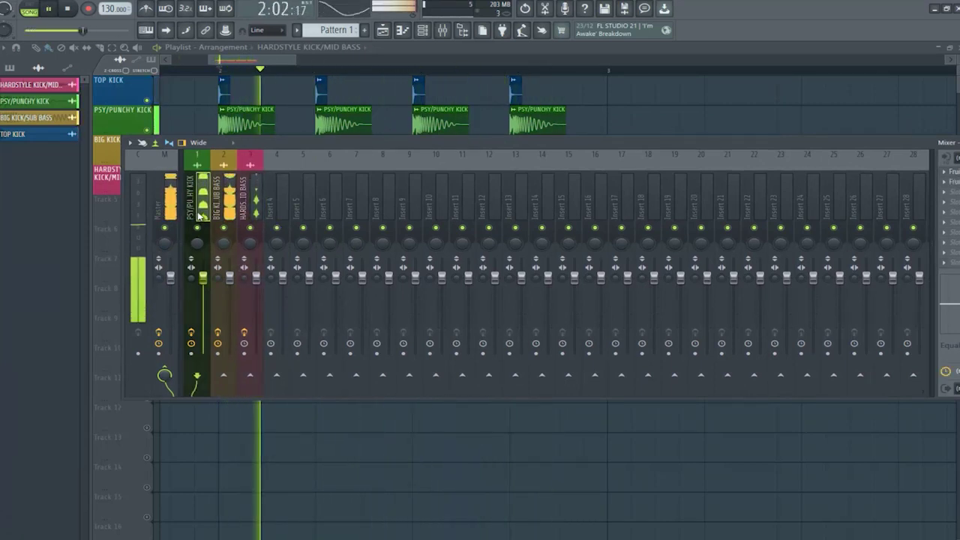
key(space)
key(space)
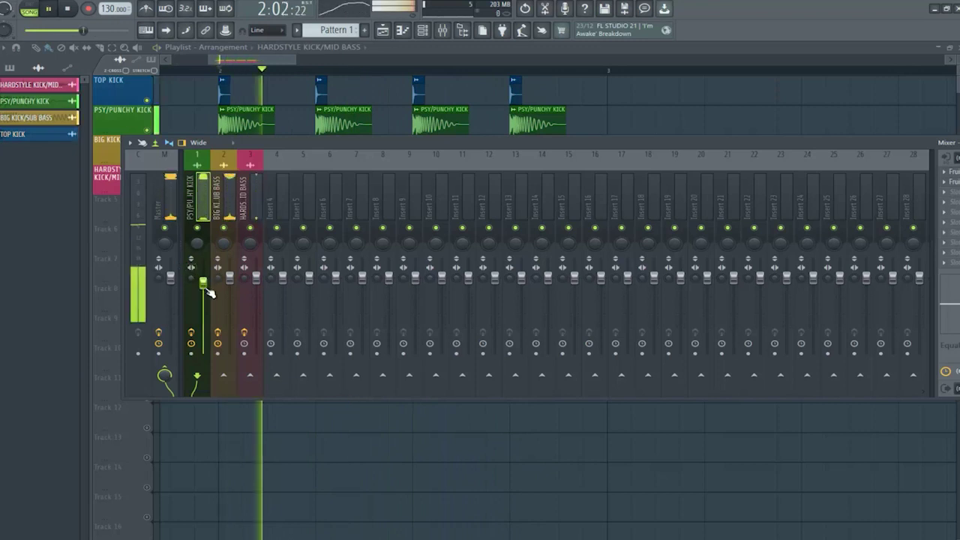
key(space)
key(space)
key(space)
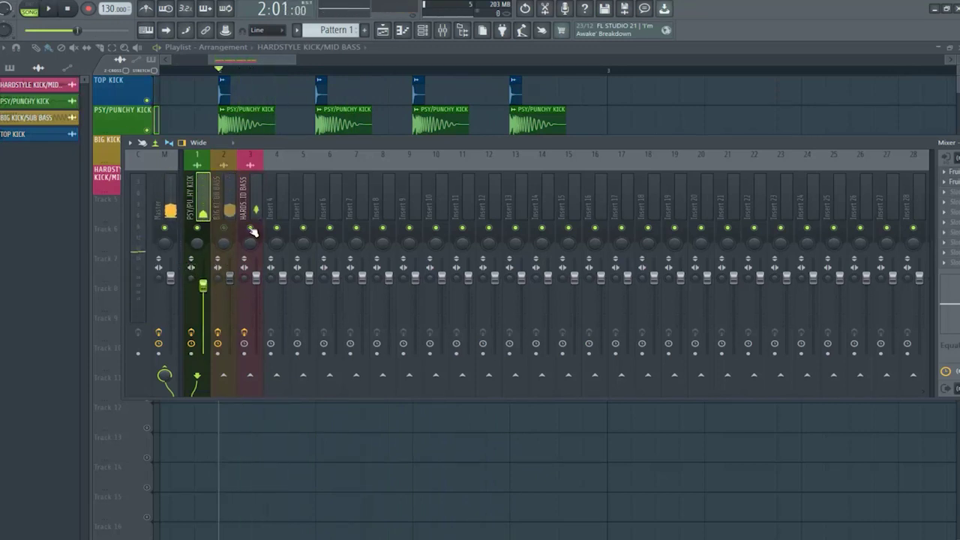
key(space)
key(space)
key(space)
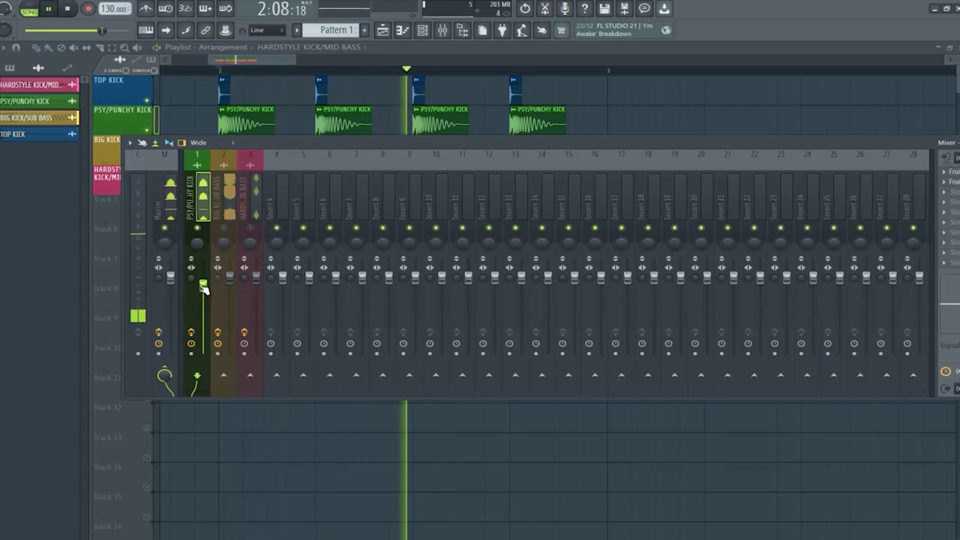
key(space)
key(space)
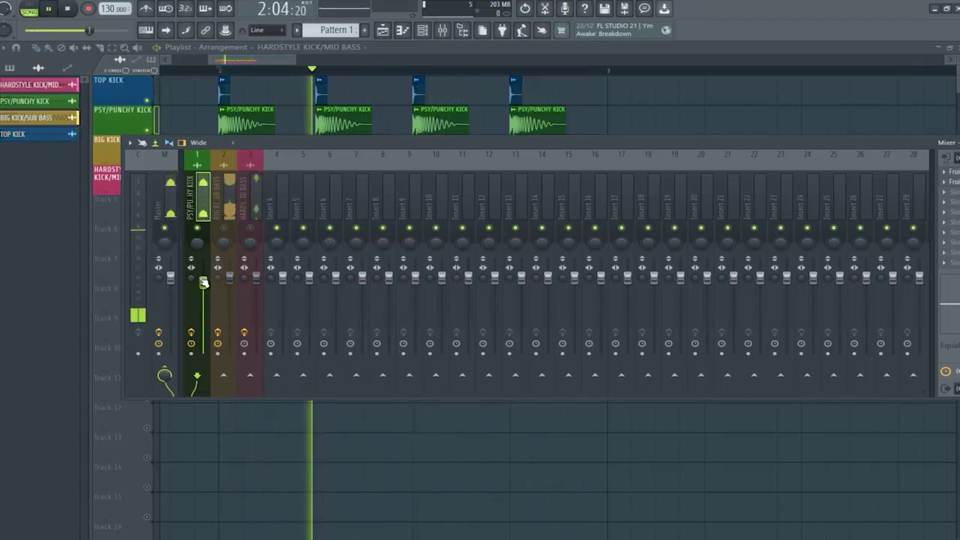
key(space)
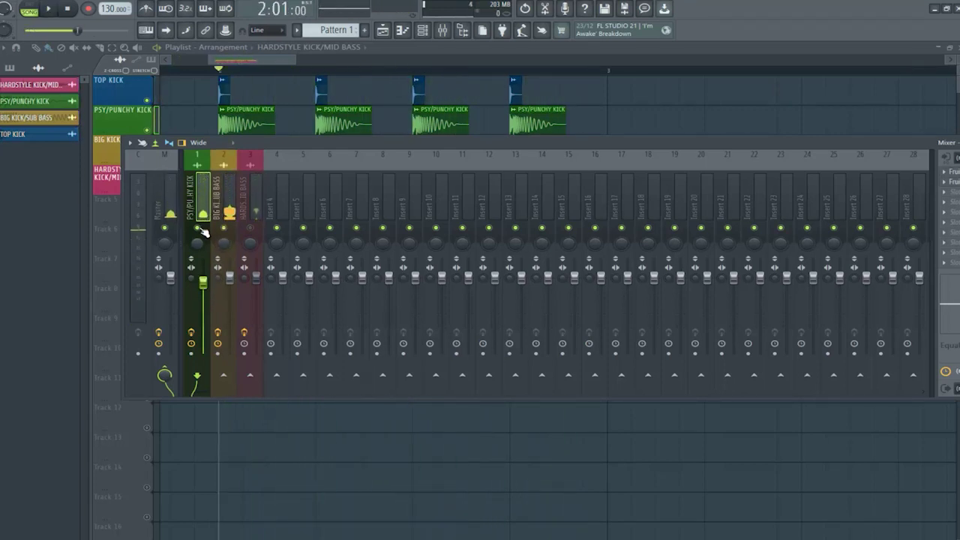
key(space)
Lower the BIG KICK/SUB BASS fader in two small moves, checking the level with playback.
click(230, 274)
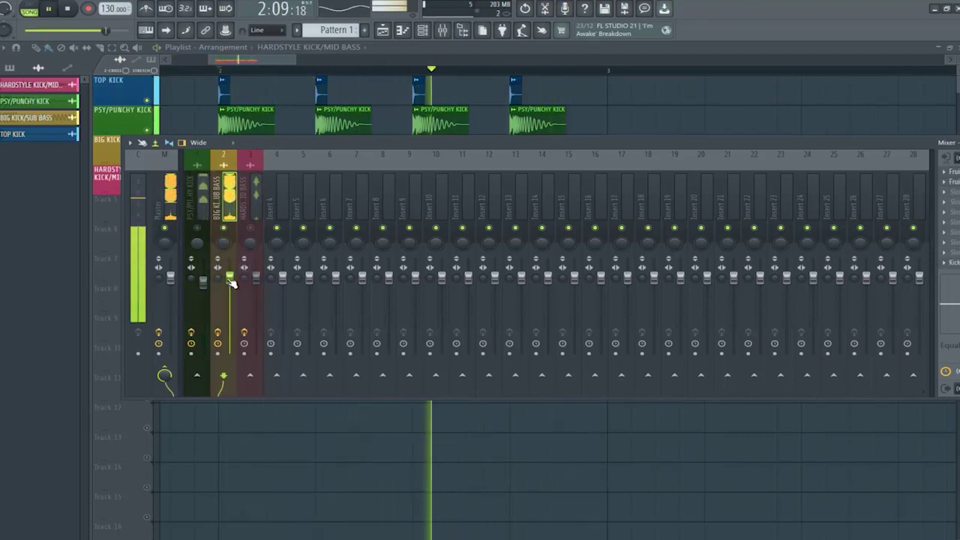
drag(231, 282, 229, 307)
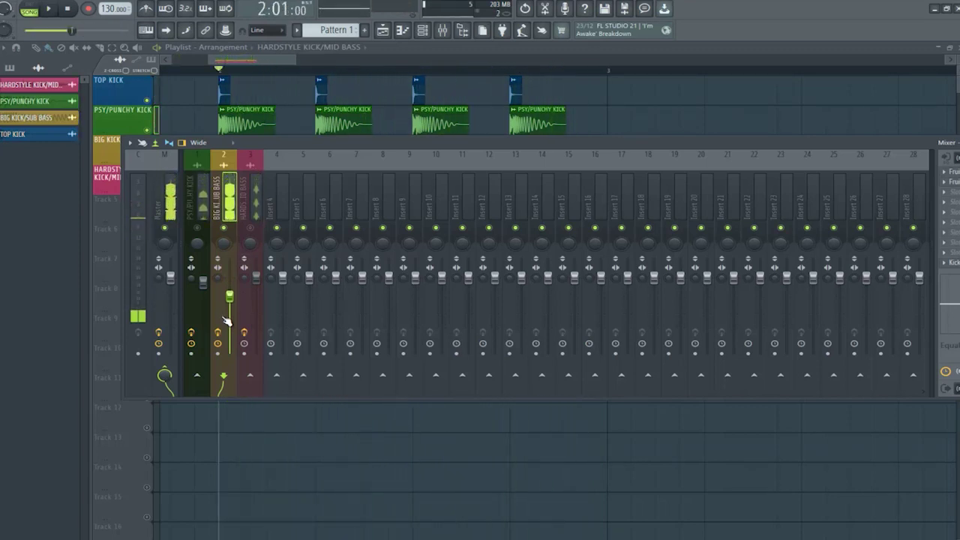
key(space)
key(space)
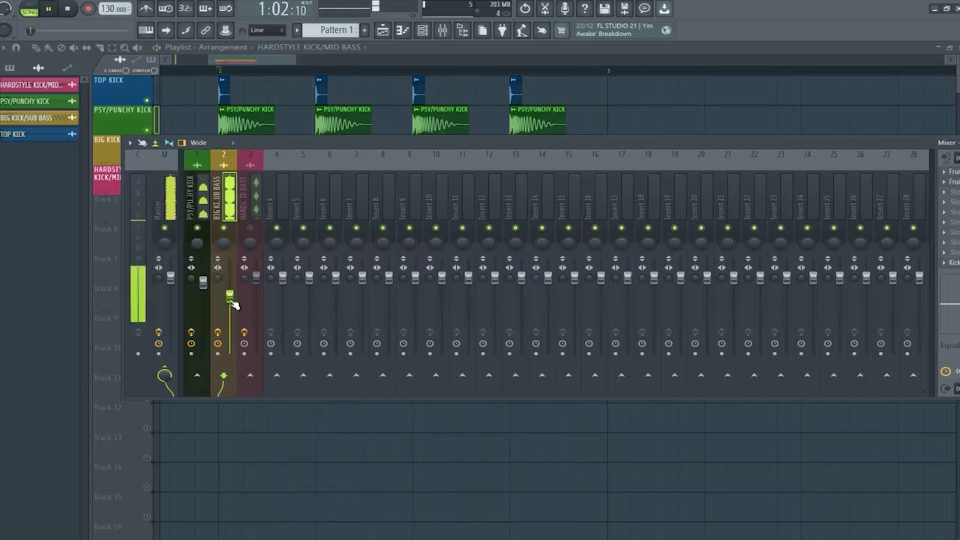
scroll(231, 311, up, 2)
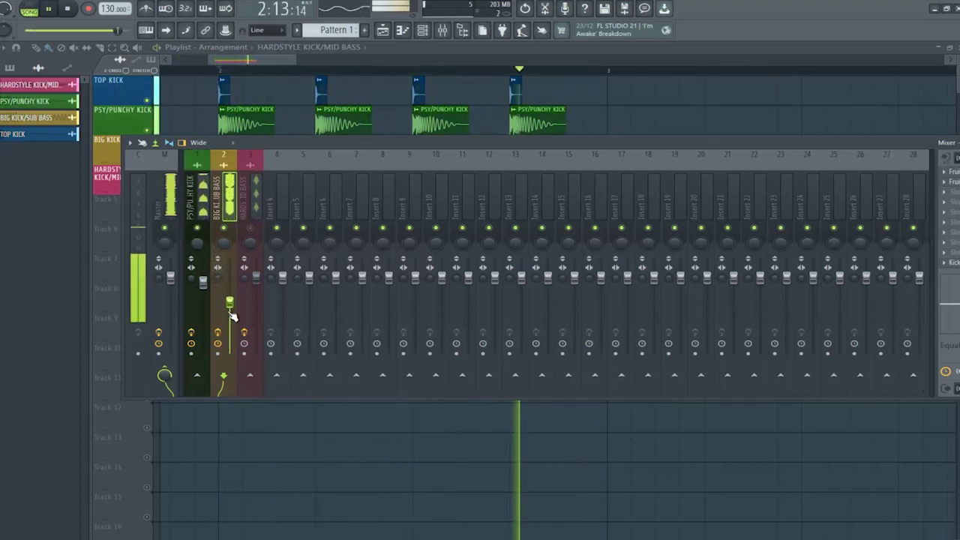
drag(233, 315, 232, 318)
key(space)
key(space)
Audition the loop with the TOP KICK clip settings open, then close them.
double_click(225, 91)
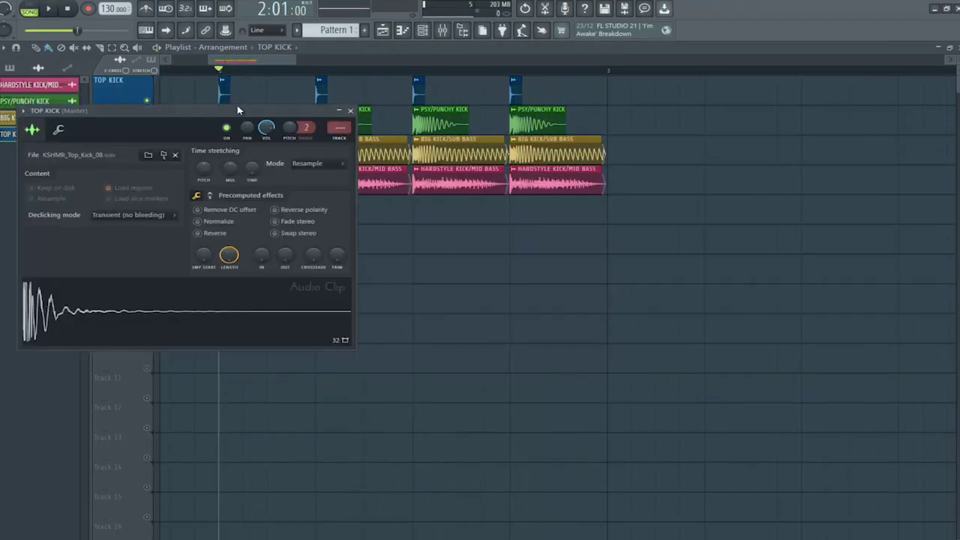
key(space)
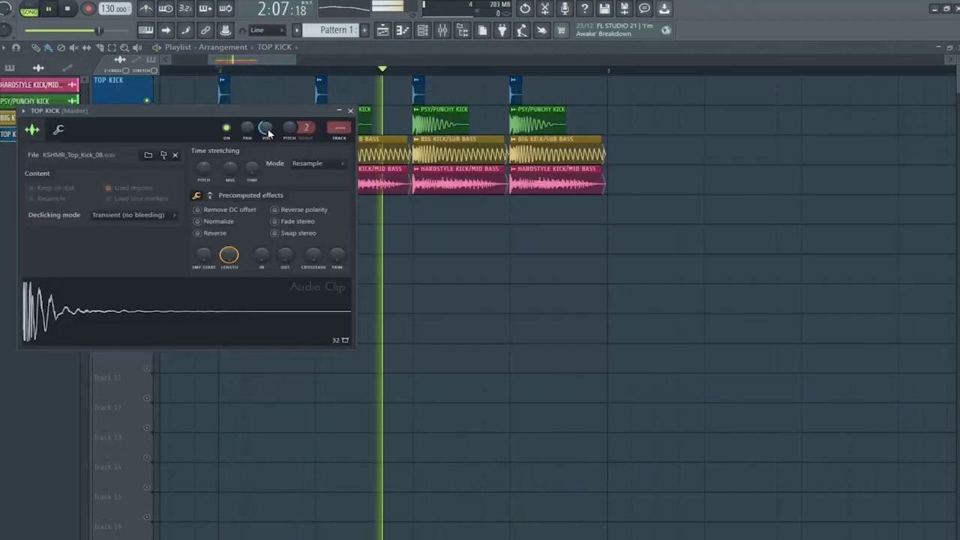
key(space)
key(space)
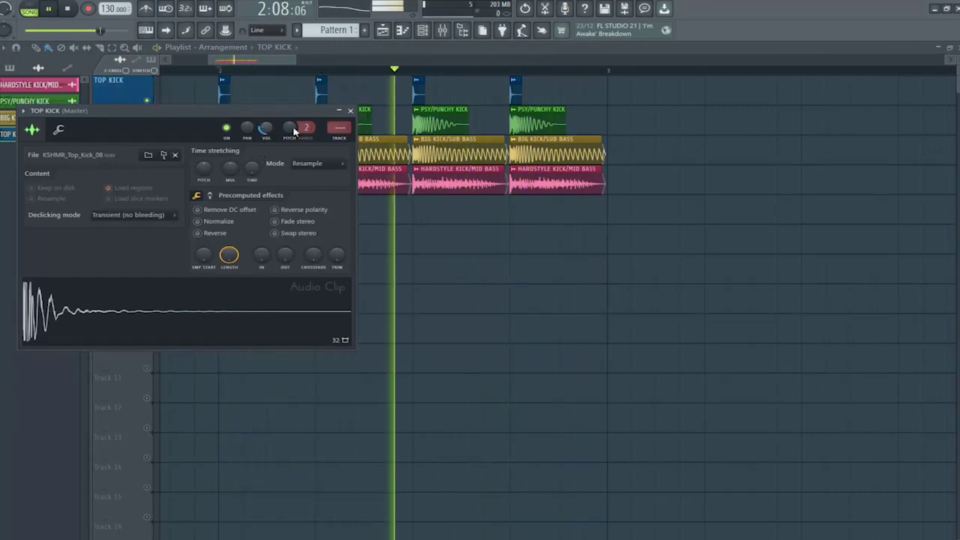
key(space)
click(349, 110)
key(space)
key(space)
Pull the HARDSTYLE KICK/MID BASS fader well down in the mixer, auditioning the change.
click(443, 30)
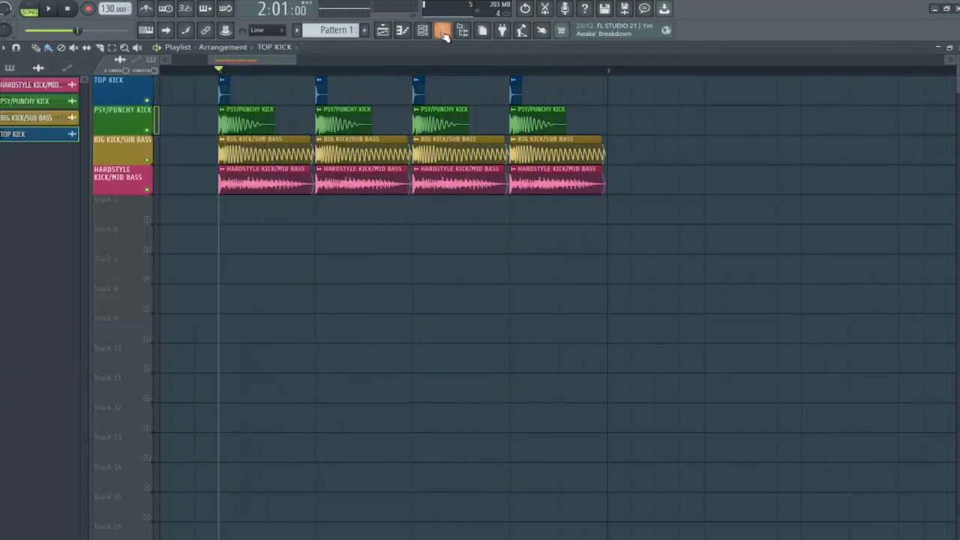
click(221, 201)
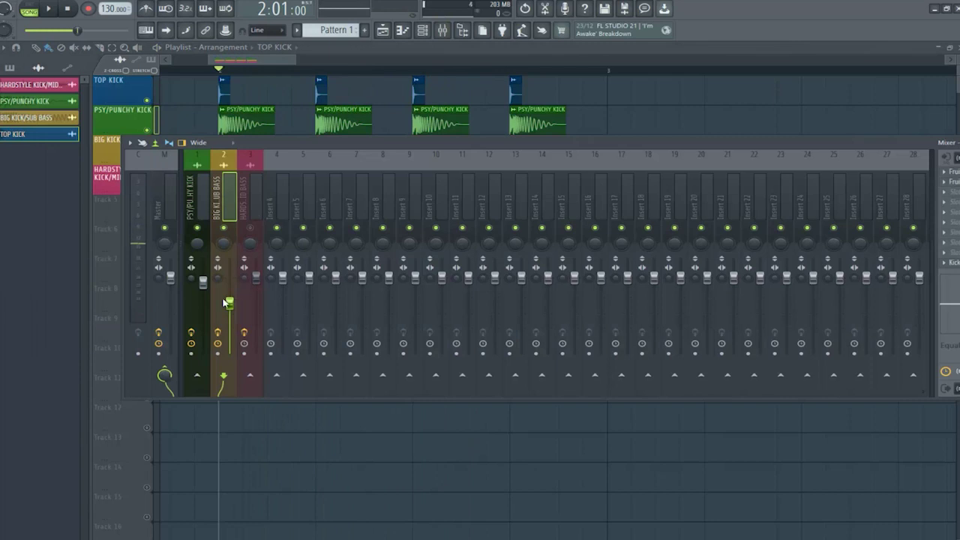
key(space)
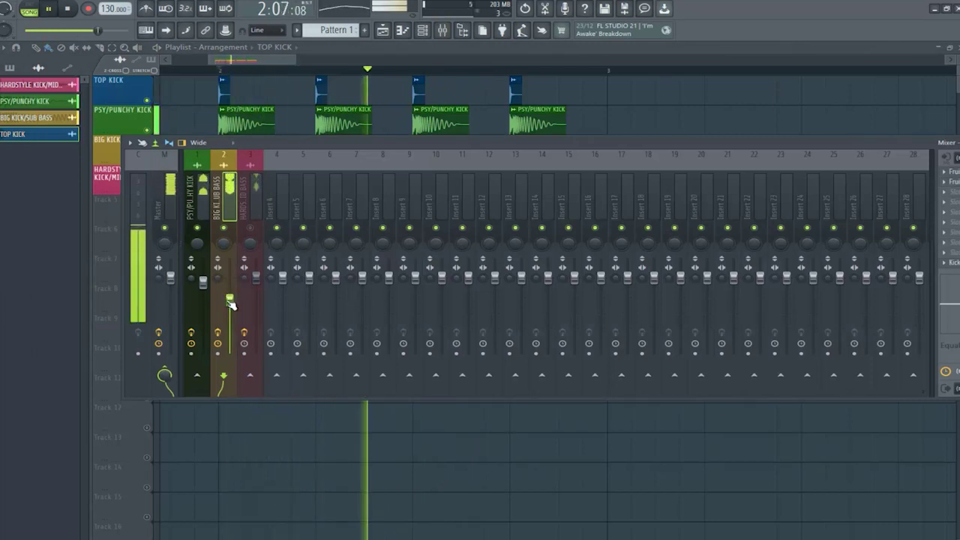
key(space)
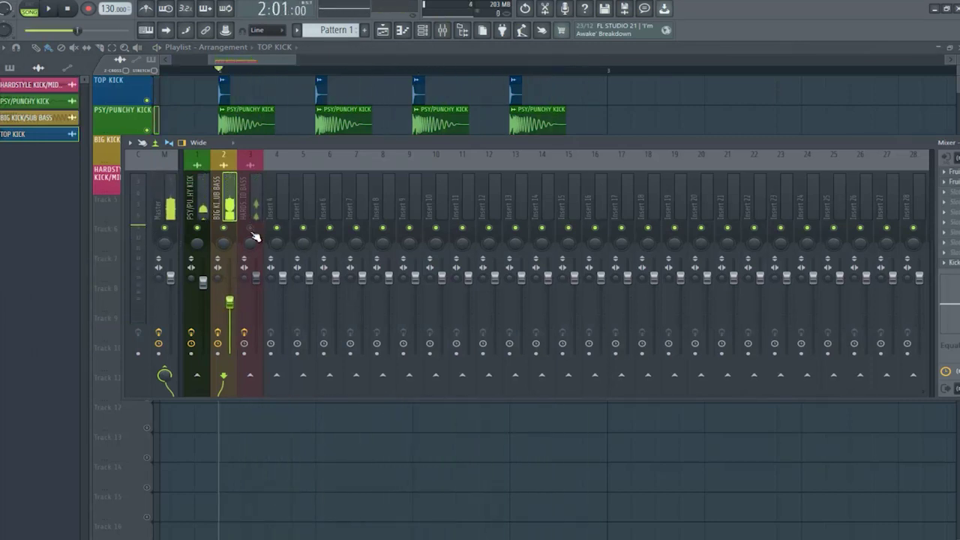
drag(257, 279, 255, 330)
key(space)
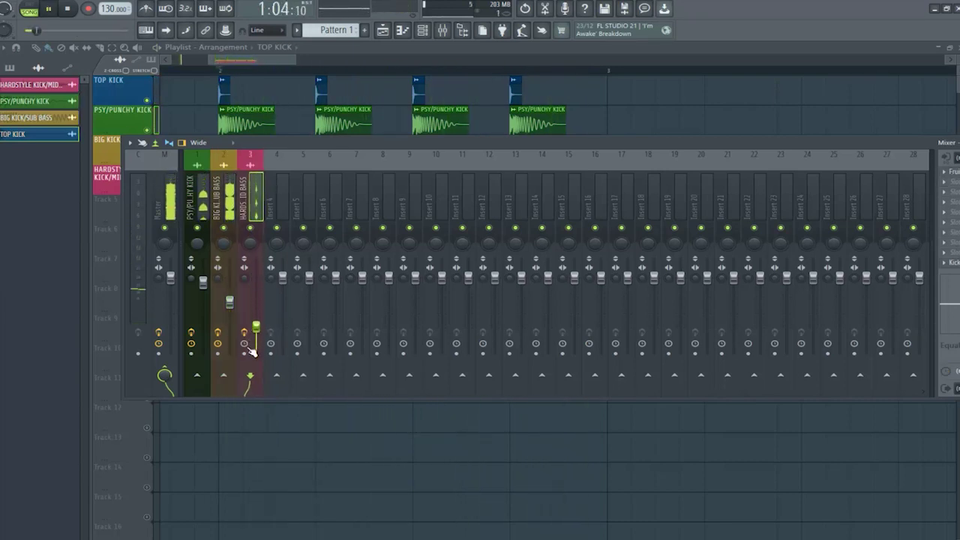
drag(255, 343, 252, 351)
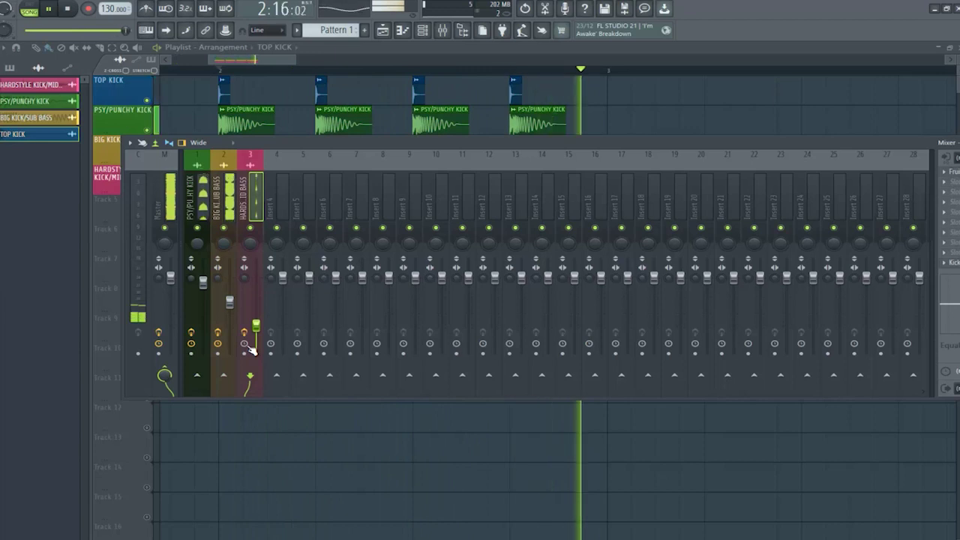
key(space)
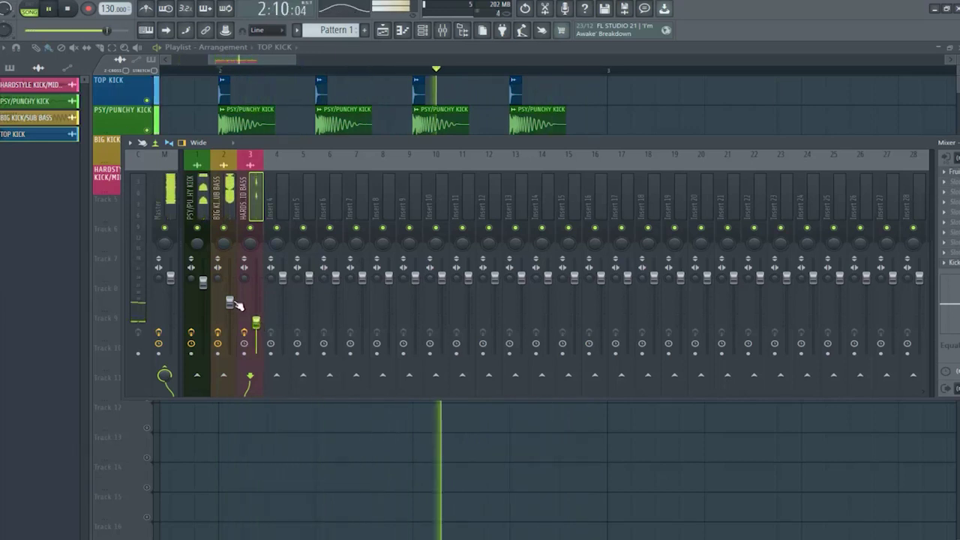
Compare the BIG KICK/SUB BASS, PSY/PUNCHY KICK and HARDSTYLE KICK/MID BASS levels during playback.
click(231, 302)
key(space)
key(space)
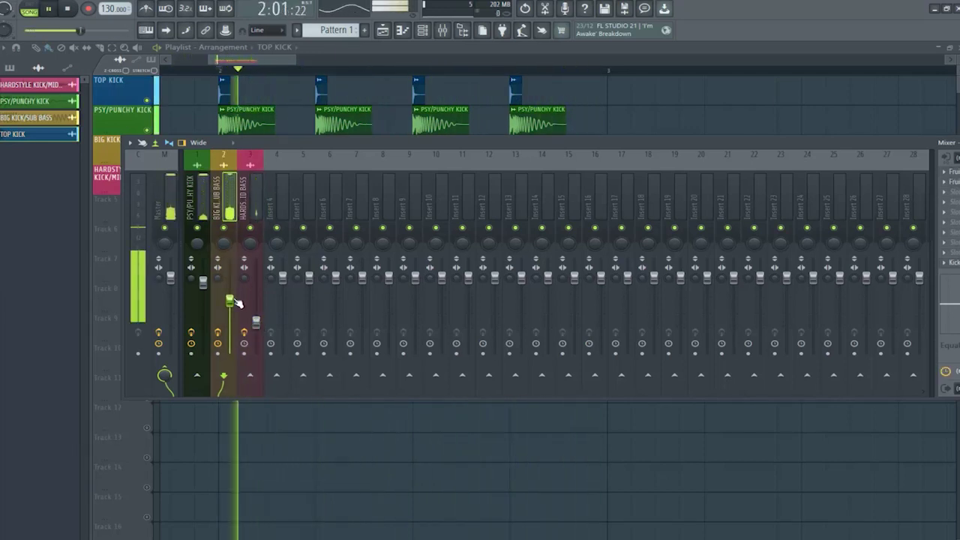
key(space)
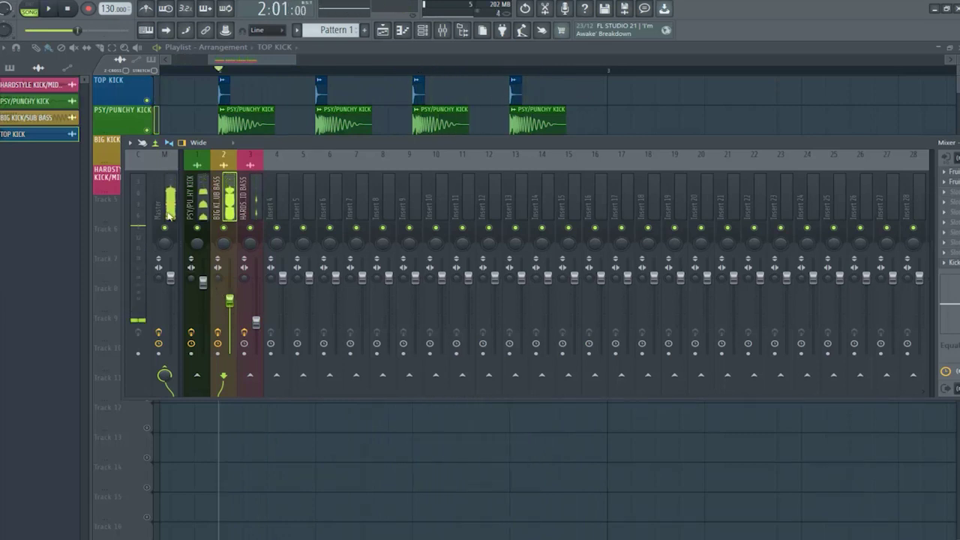
click(200, 196)
key(space)
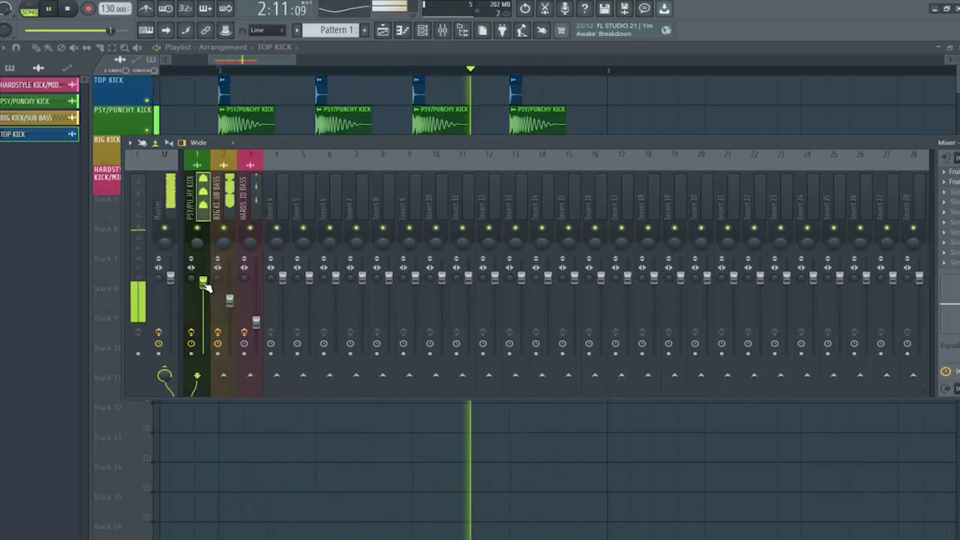
key(space)
key(space)
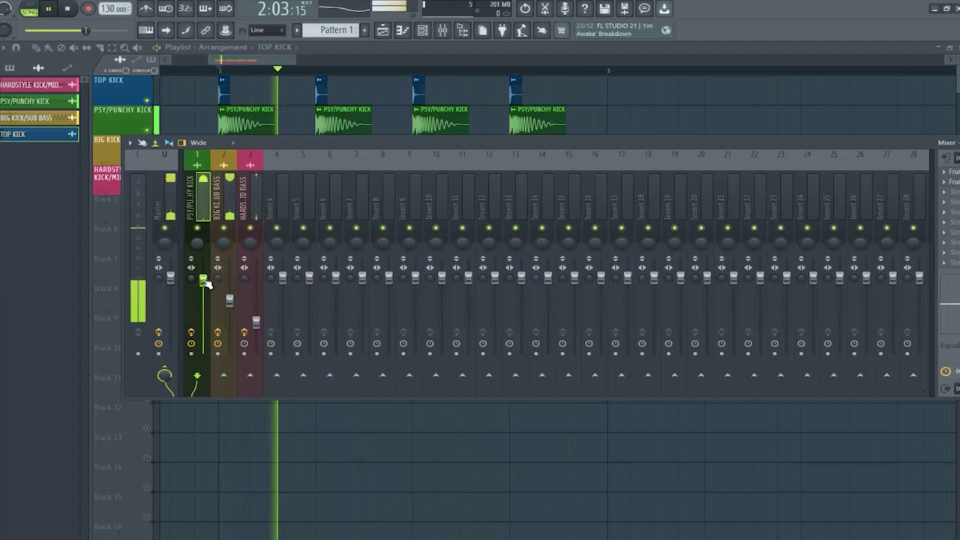
click(230, 298)
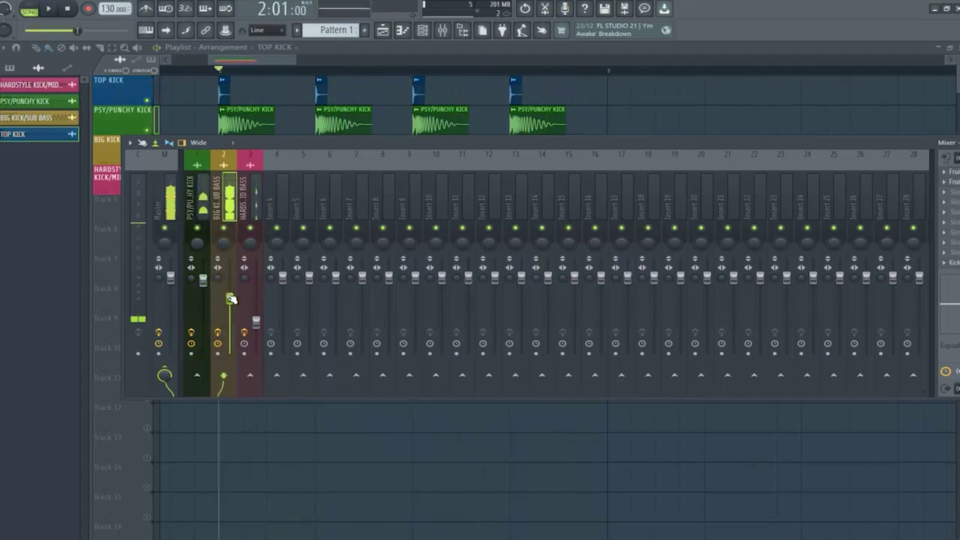
click(256, 322)
key(space)
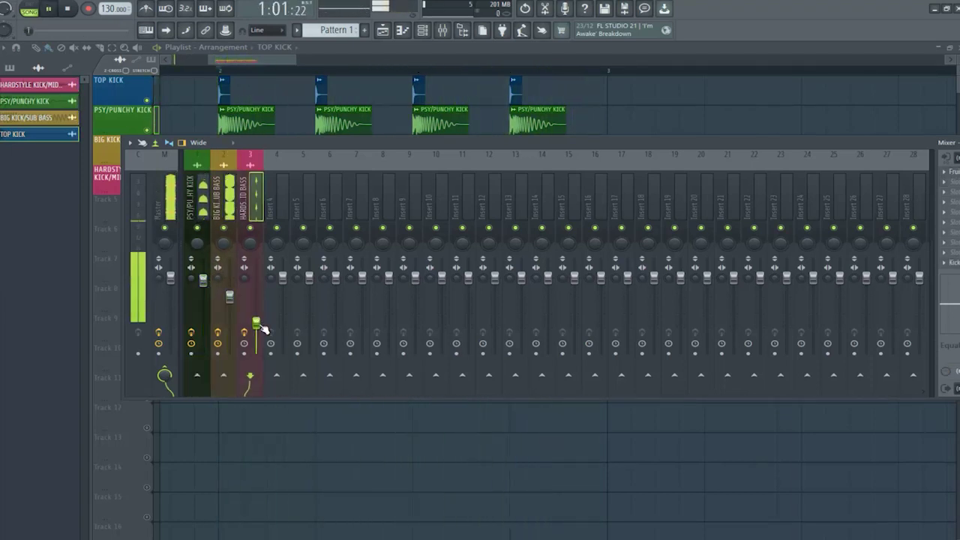
key(space)
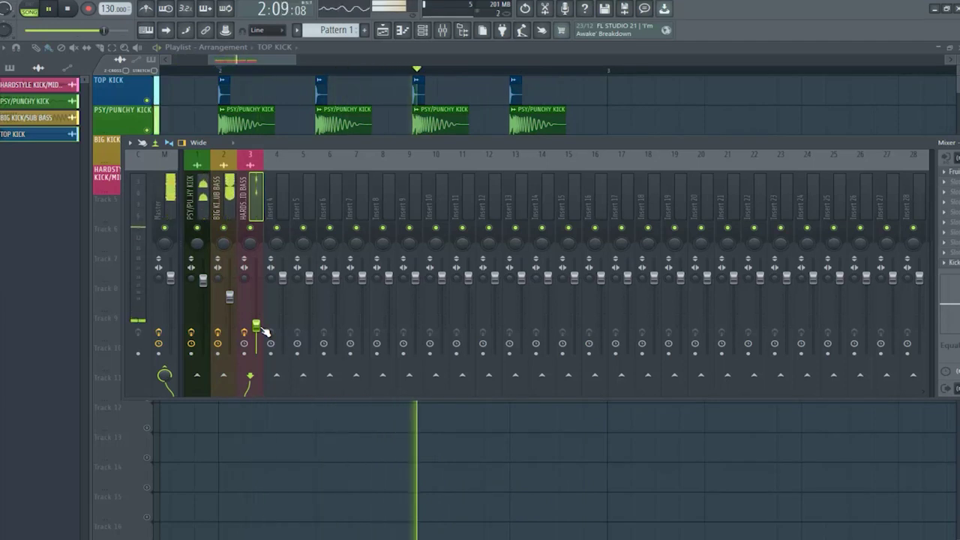
key(space)
Maximize the mixer briefly, then close it to return to the playlist.
double_click(823, 146)
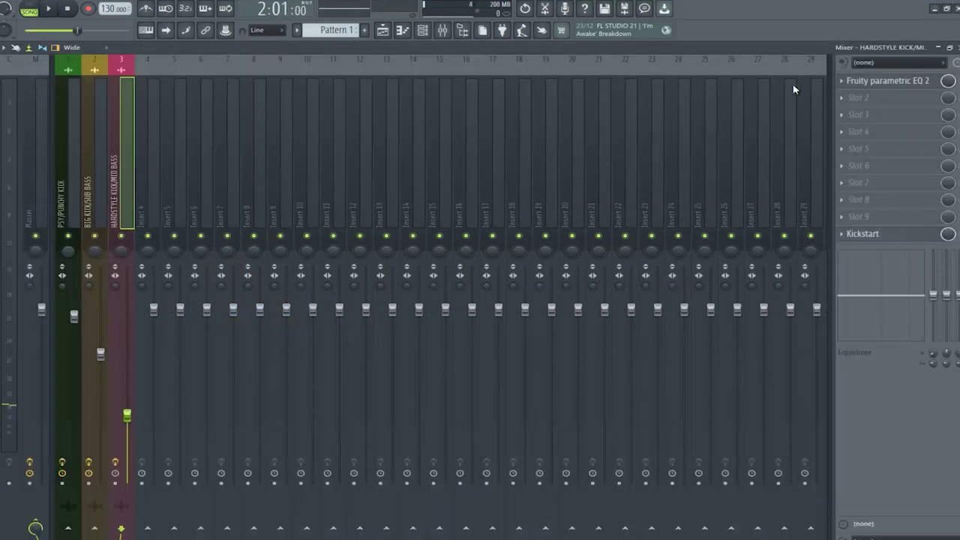
click(948, 47)
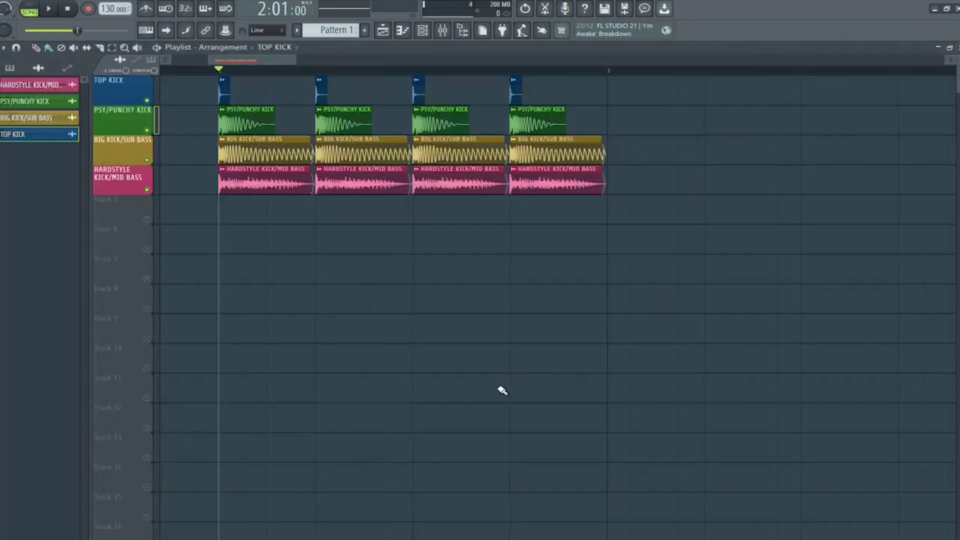